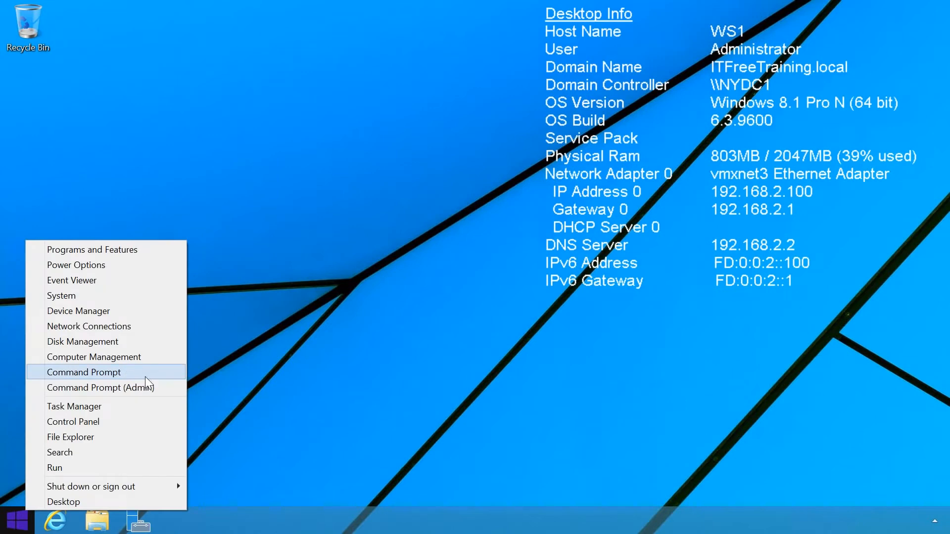
# Open a command prompt, change to the root of C:, and ping westdc1.west.itfreetraining.local
pyautogui.click(144, 375)
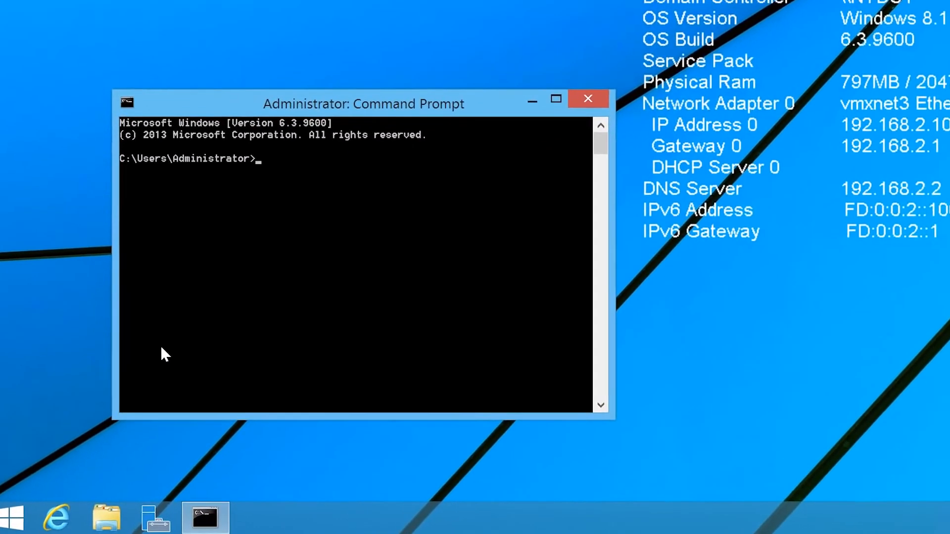
pyautogui.write('cd \\')
pyautogui.press('Return')
pyautogui.write('ping west')
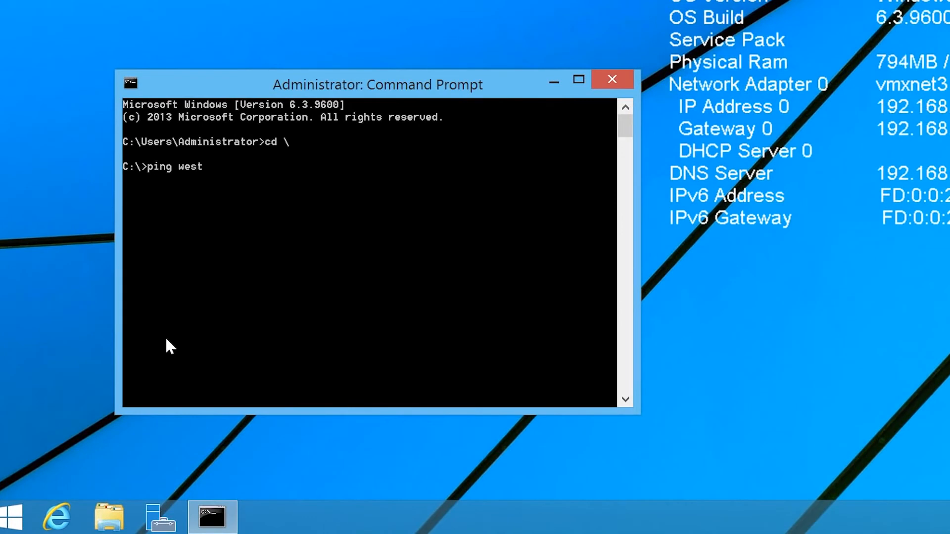
pyautogui.write('dc1.west.itfreetraining.local')
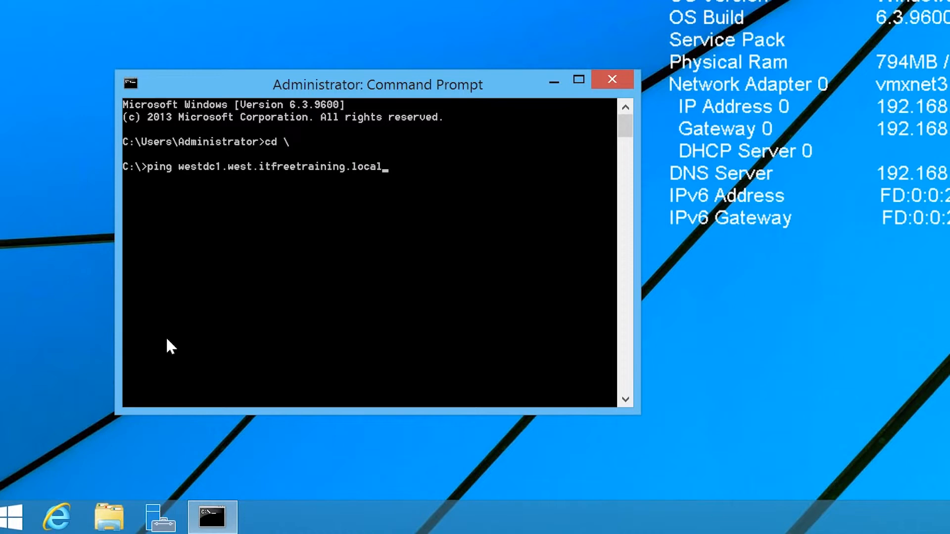
pyautogui.press('Return')
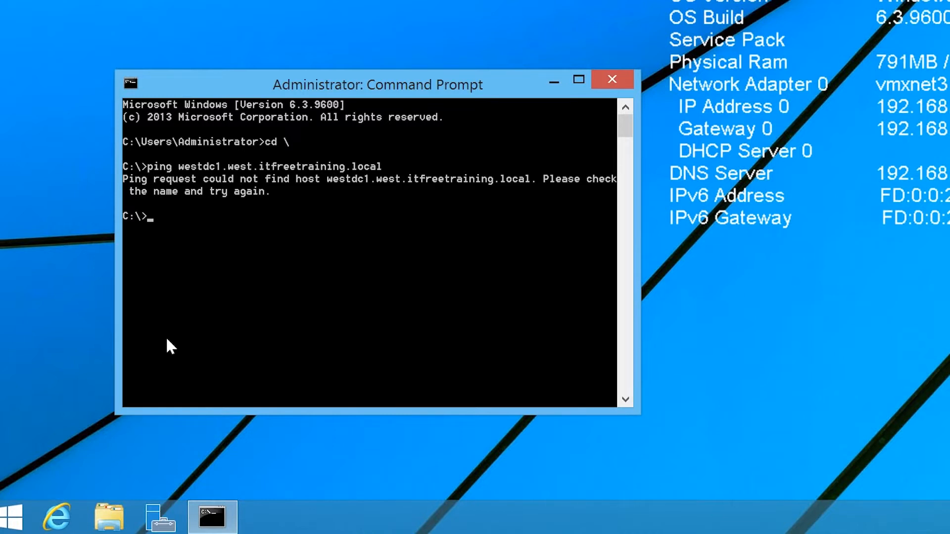
# Switch to Server Manager and select nydc1 from the Active Directory computers as a server to add to All Servers
pyautogui.click(160, 506)
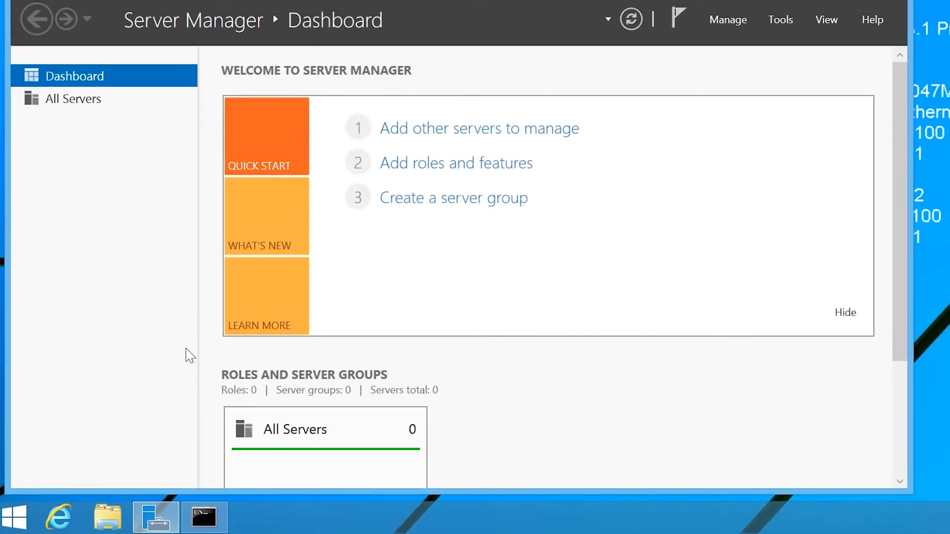
pyautogui.click(46, 106)
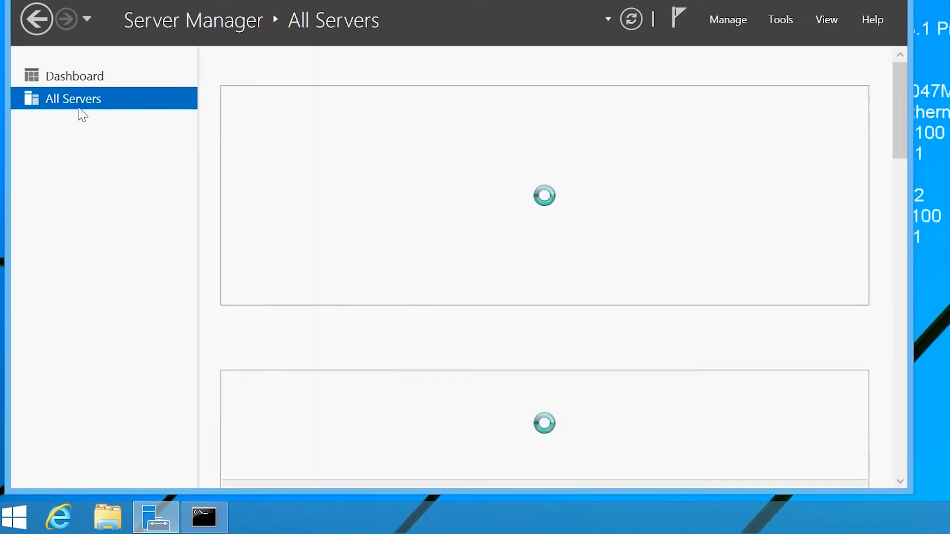
pyautogui.rightClick(99, 111)
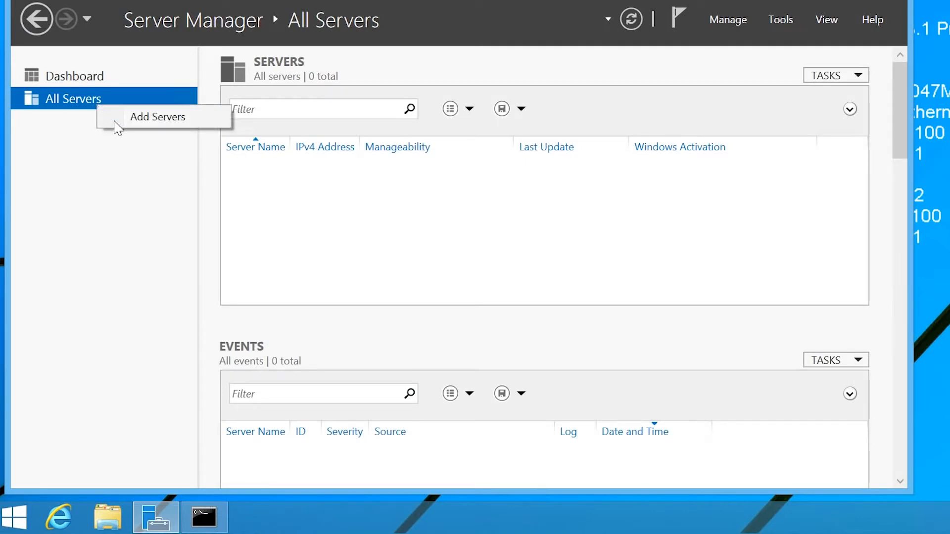
pyautogui.click(199, 123)
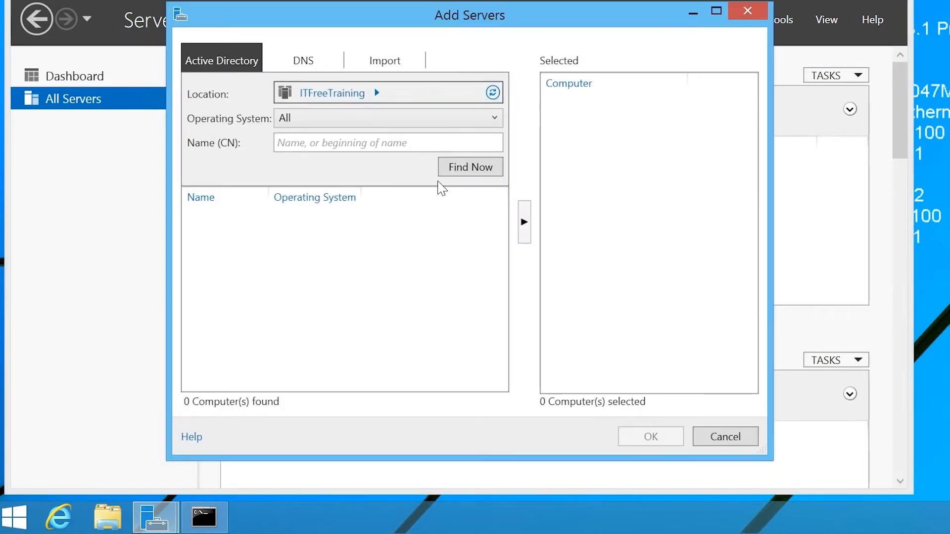
pyautogui.click(460, 178)
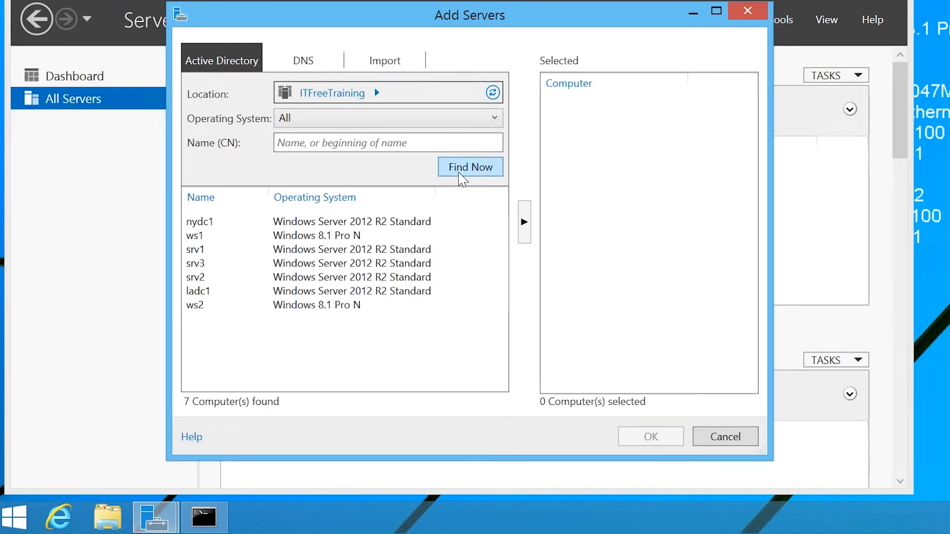
pyautogui.click(205, 224)
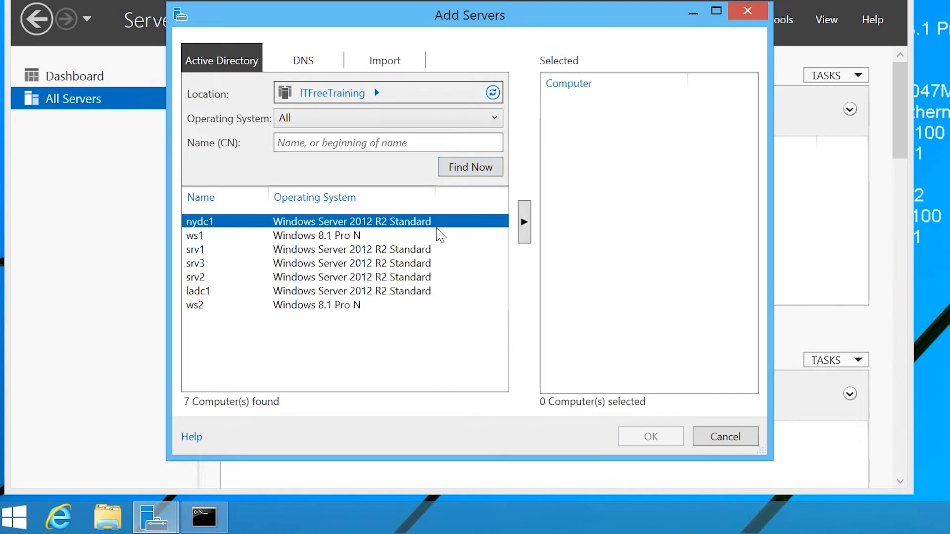
pyautogui.click(525, 223)
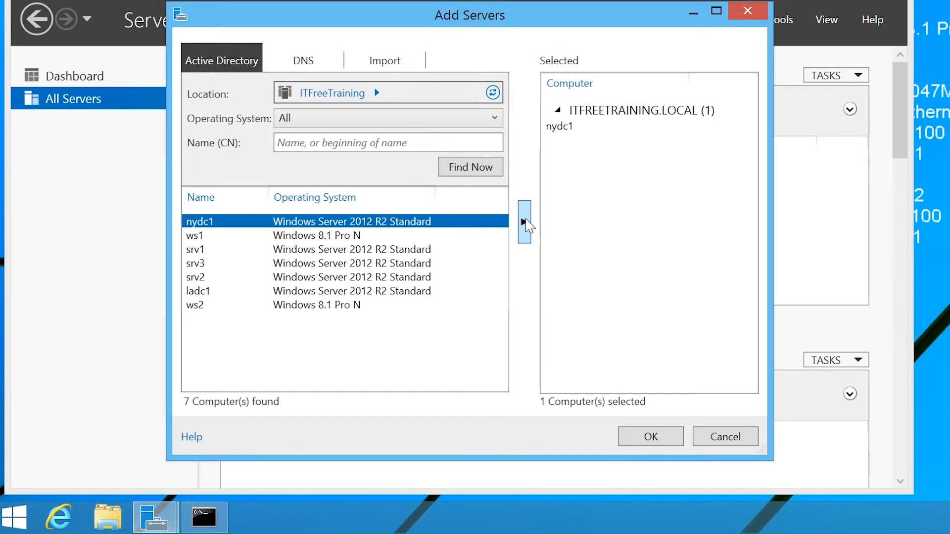
# Look up 192.168.12.2 through DNS, include WESTDC1 in the selection, and add the selected servers
pyautogui.click(307, 65)
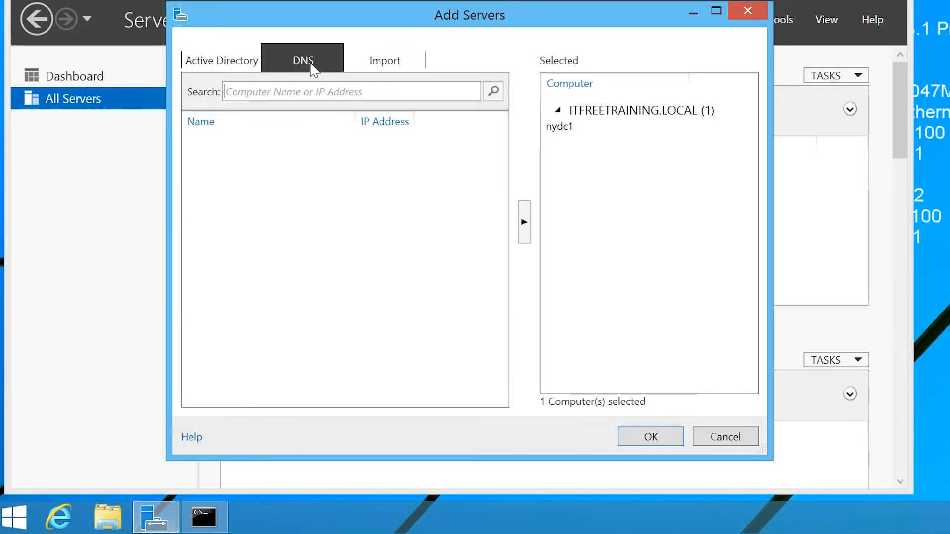
pyautogui.click(261, 92)
pyautogui.write('192.168.')
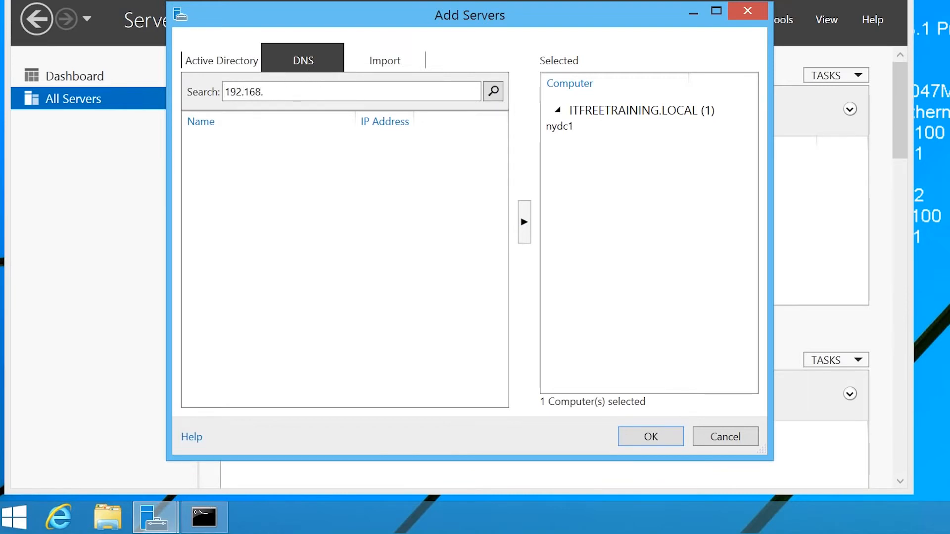
pyautogui.write('12.2')
pyautogui.press('Return')
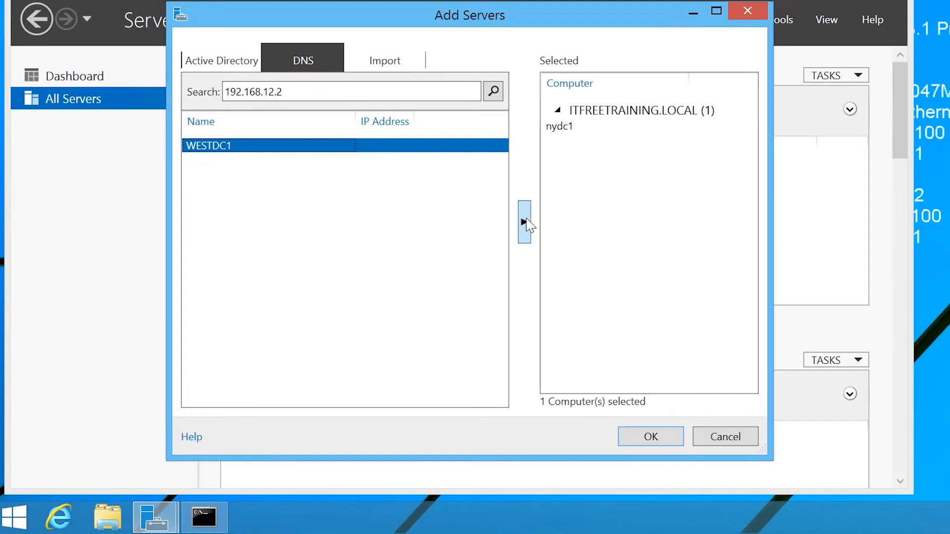
pyautogui.click(525, 225)
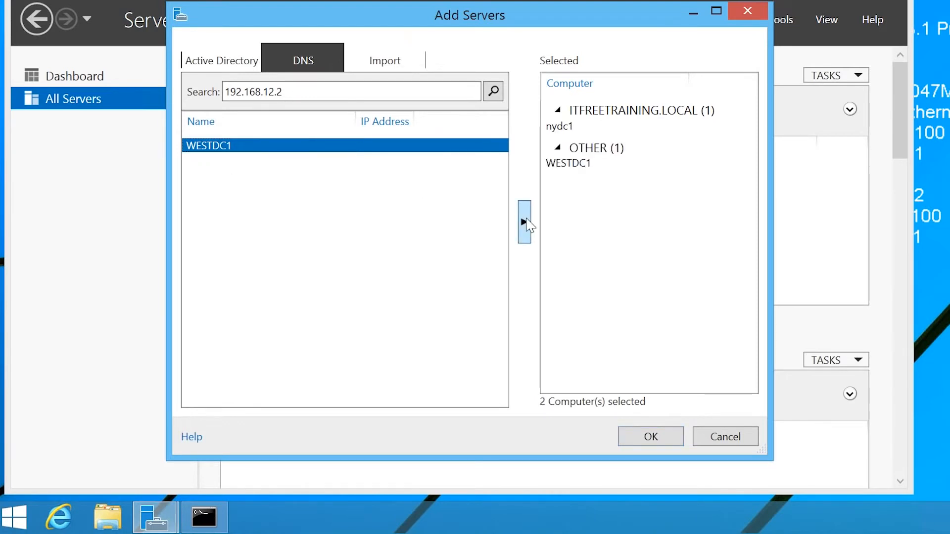
pyautogui.click(651, 437)
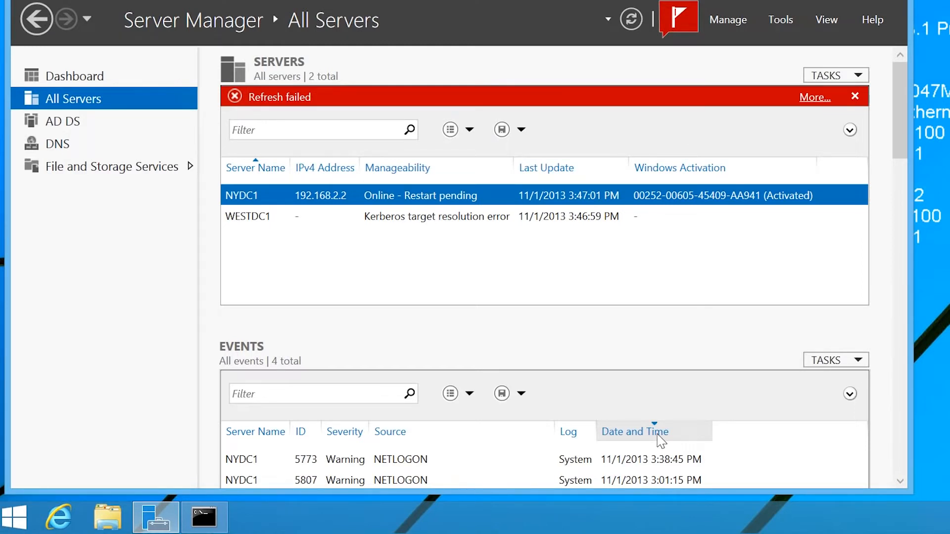
# Show the management options available for WESTDC1 in the server list
pyautogui.click(242, 218)
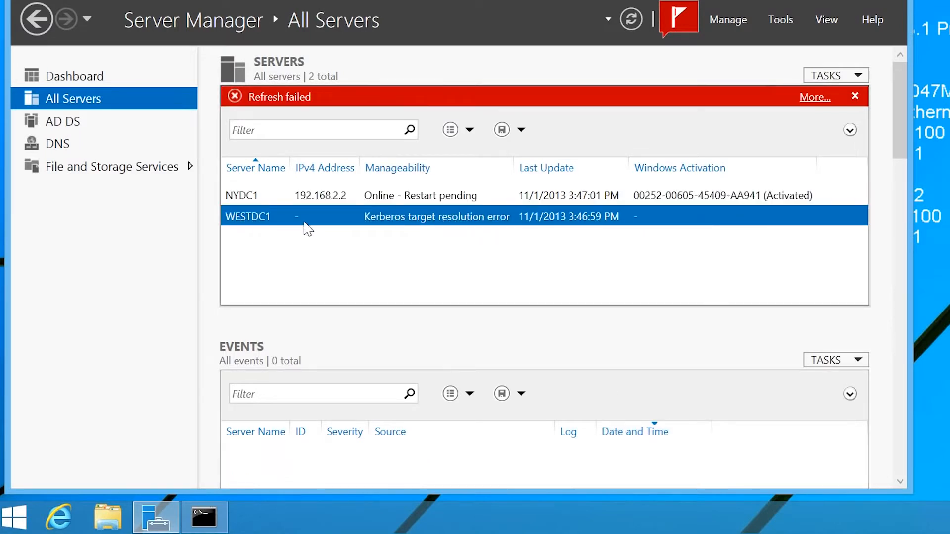
pyautogui.rightClick(364, 223)
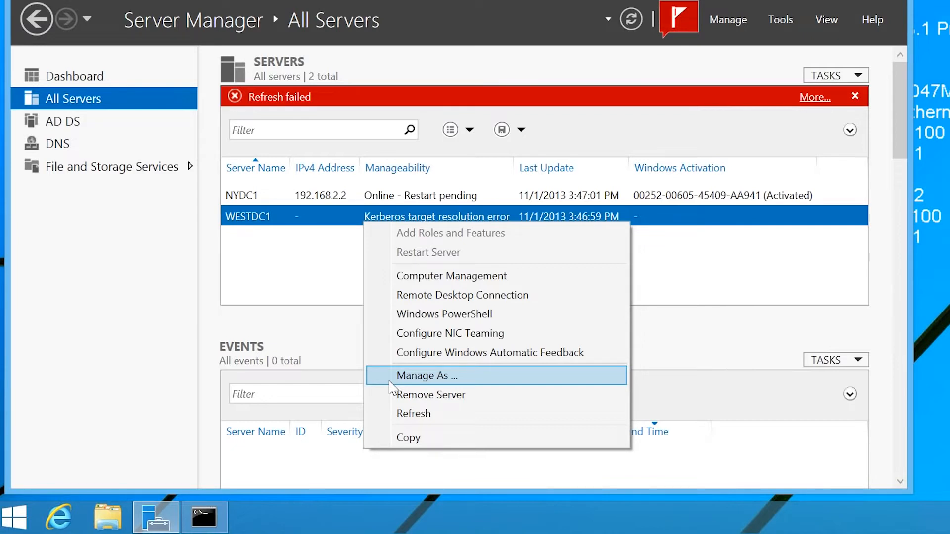
# Launch DNS Manager for the NYDC1 DNS server and display the contents of nydc1.ITFreeTraining.local
pyautogui.click(63, 148)
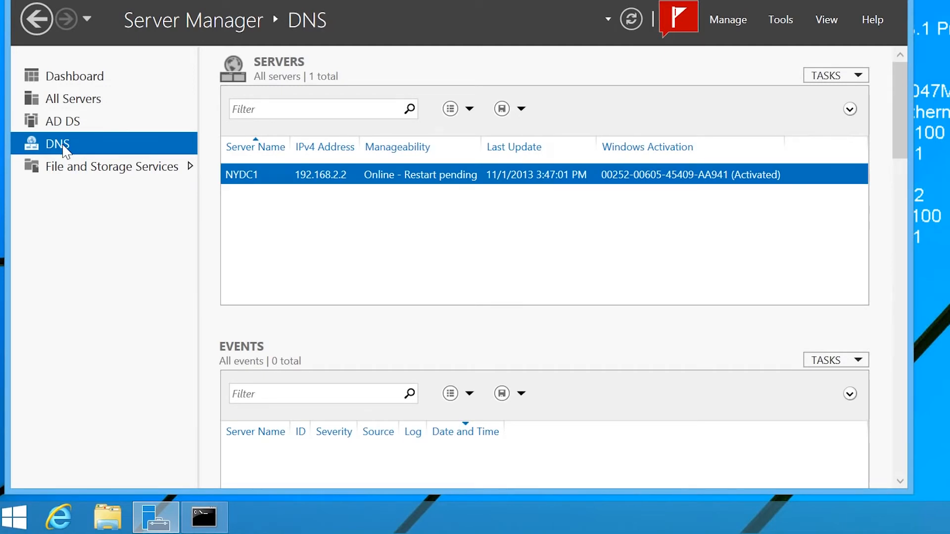
pyautogui.rightClick(294, 179)
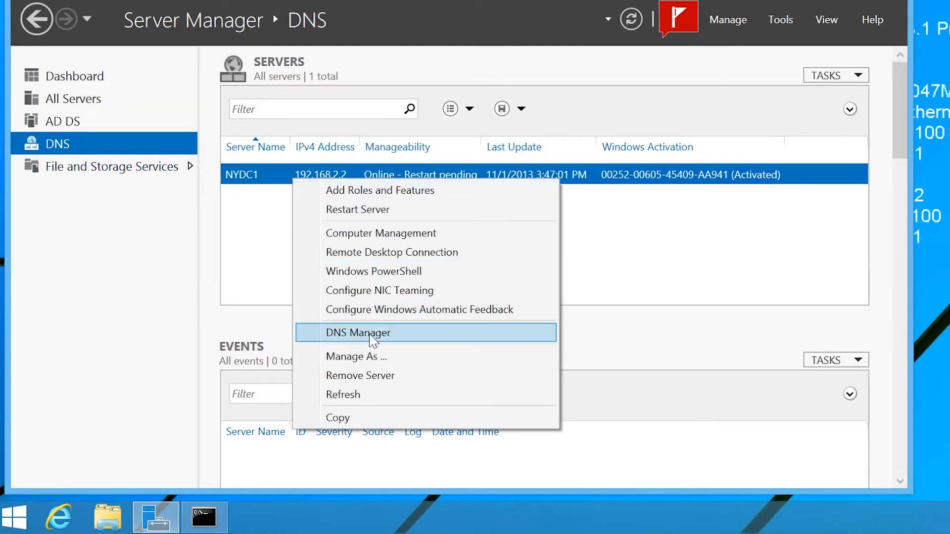
pyautogui.click(402, 339)
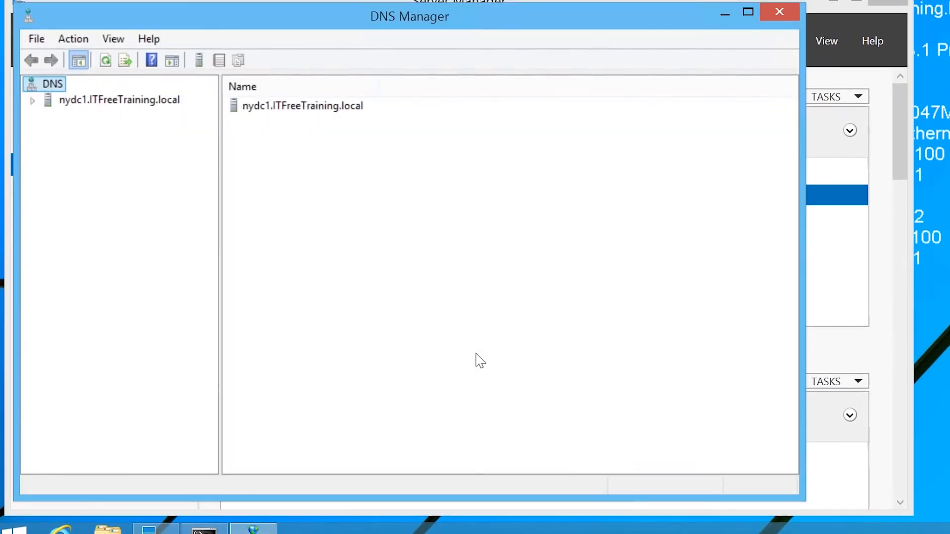
pyautogui.click(94, 107)
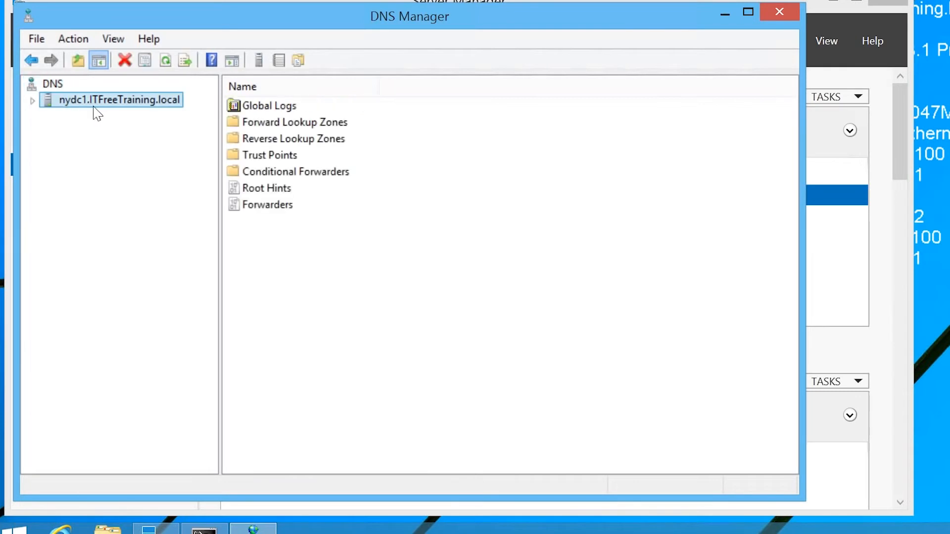
# Connect DNS Manager to the remote DNS server at 192.168.12.2
pyautogui.rightClick(57, 85)
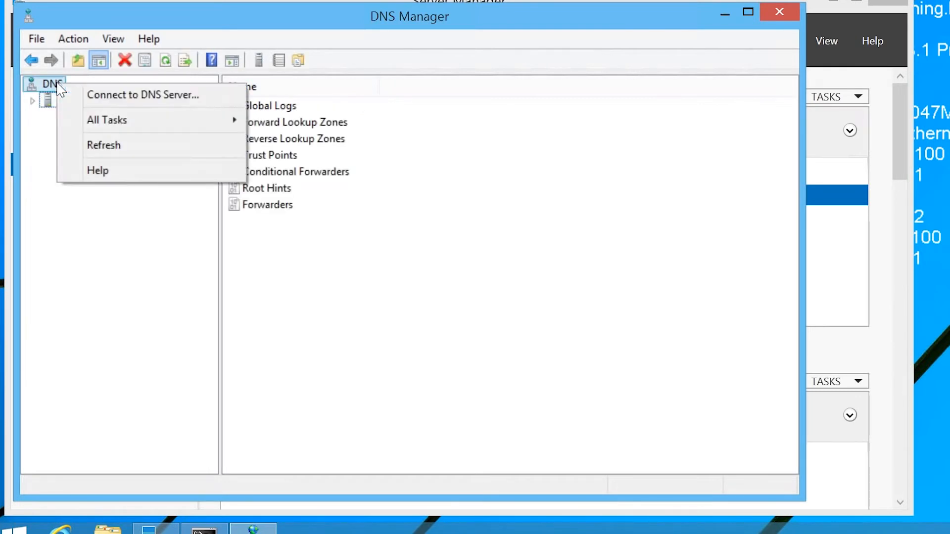
pyautogui.click(213, 95)
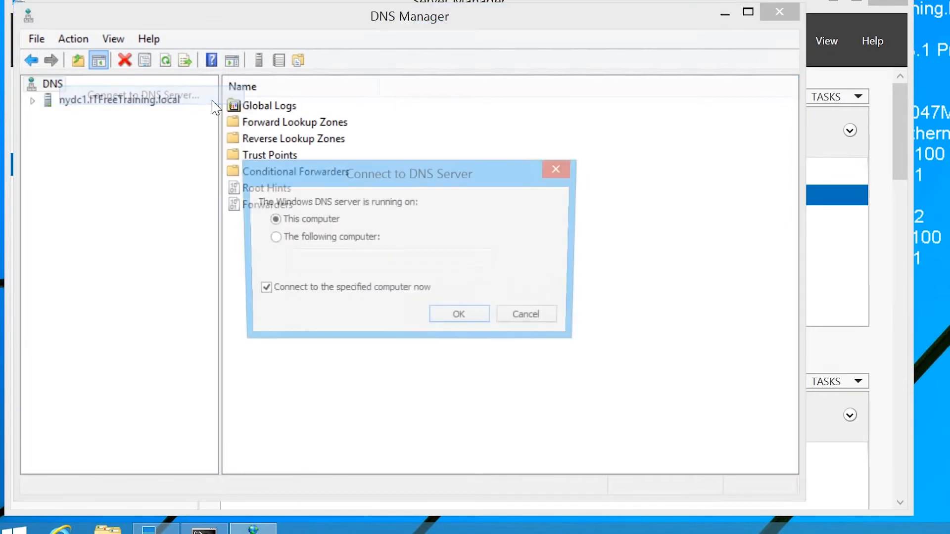
pyautogui.click(271, 238)
pyautogui.click(290, 258)
pyautogui.write('192.168.12.2')
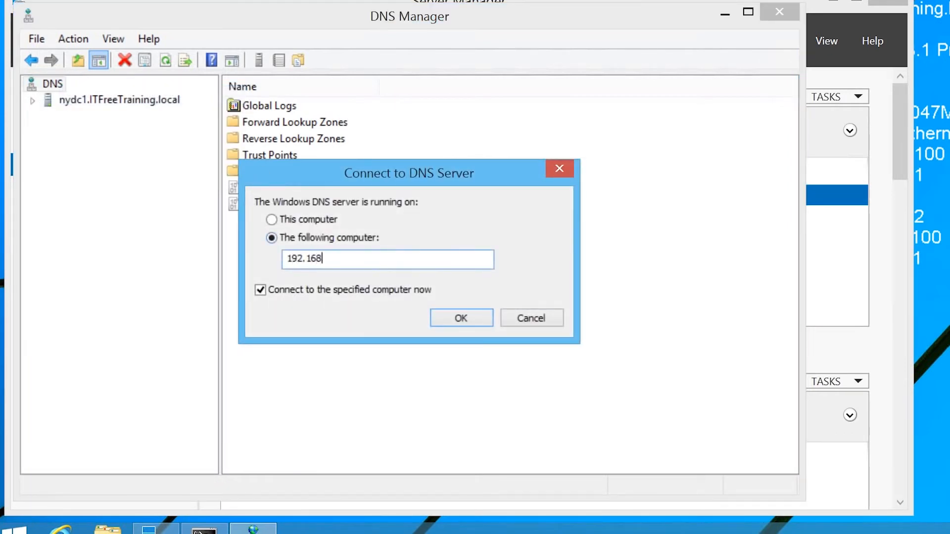
pyautogui.click(474, 325)
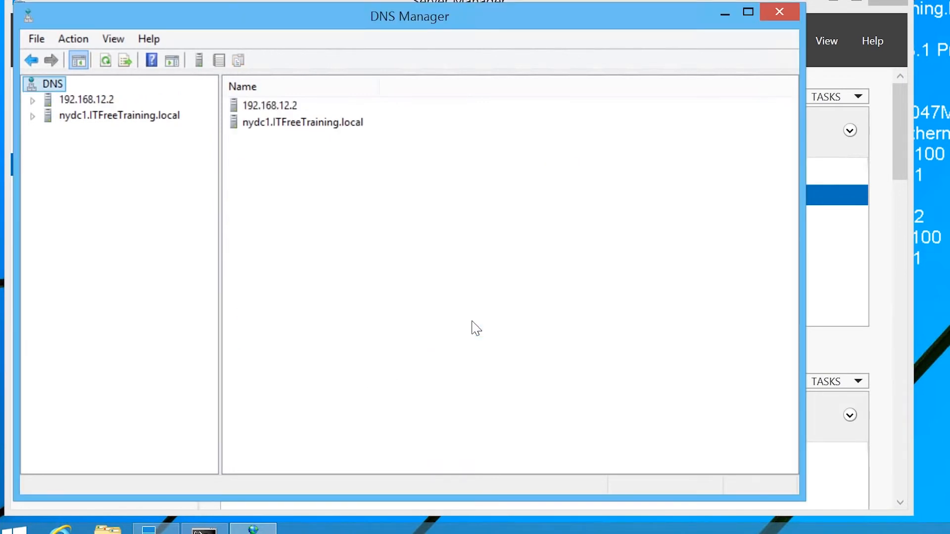
# Start a new forward lookup zone on the 192.168.12.2 server and accept Primary zone as its type
pyautogui.doubleClick(85, 100)
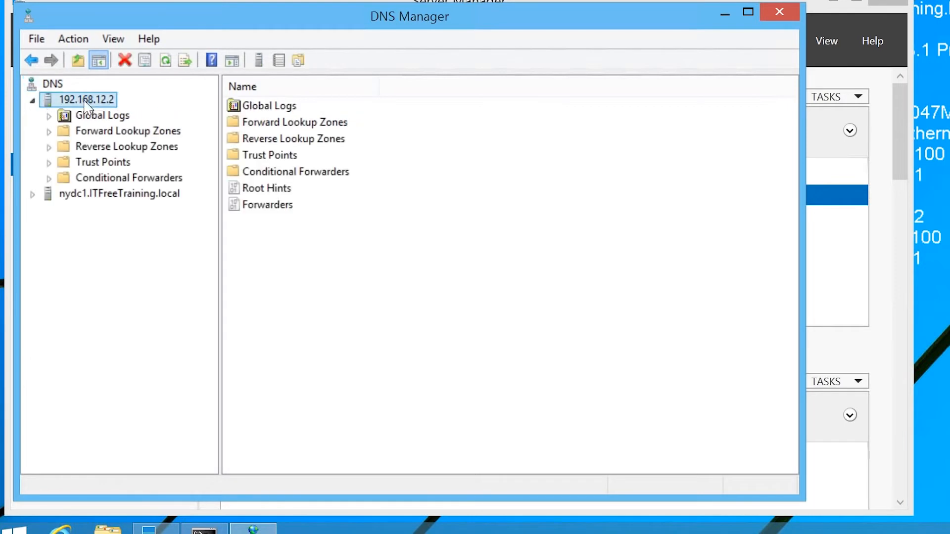
pyautogui.click(77, 132)
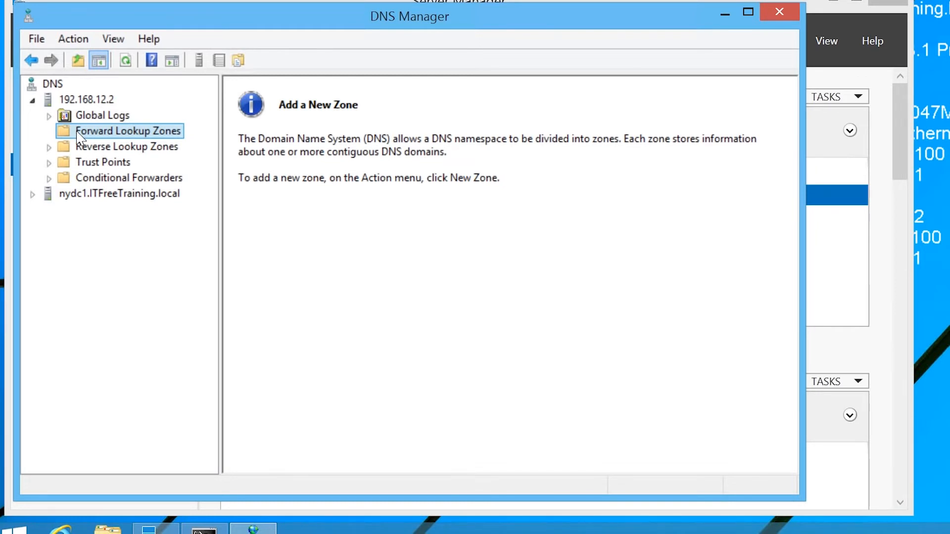
pyautogui.rightClick(79, 133)
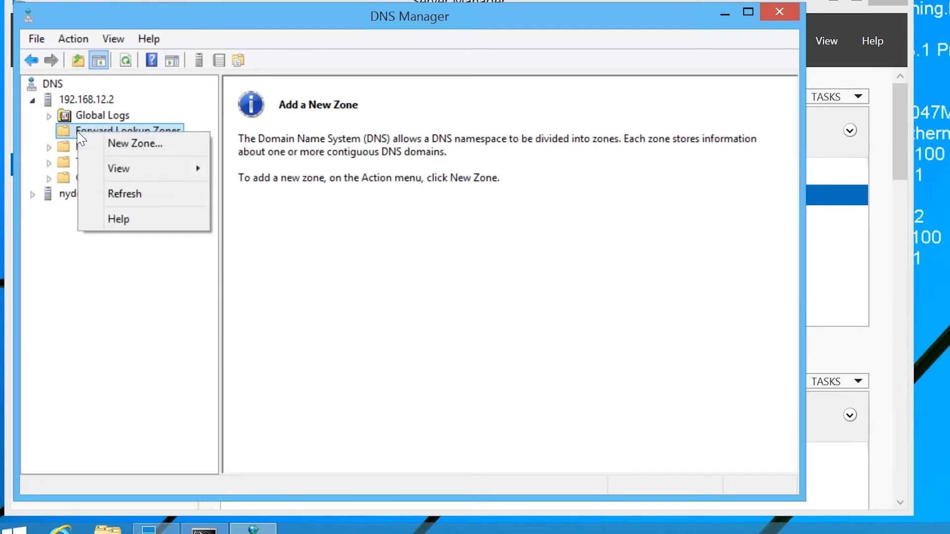
pyautogui.click(186, 156)
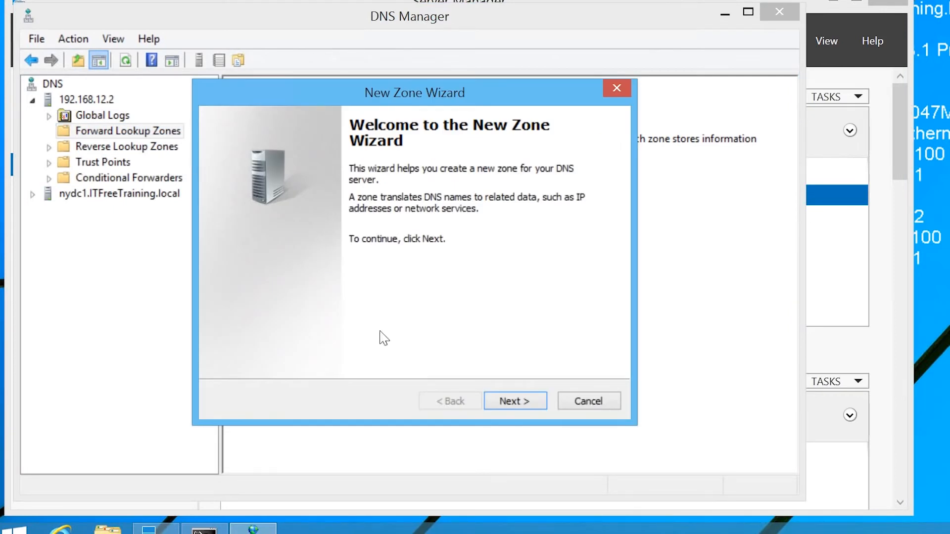
pyautogui.click(513, 409)
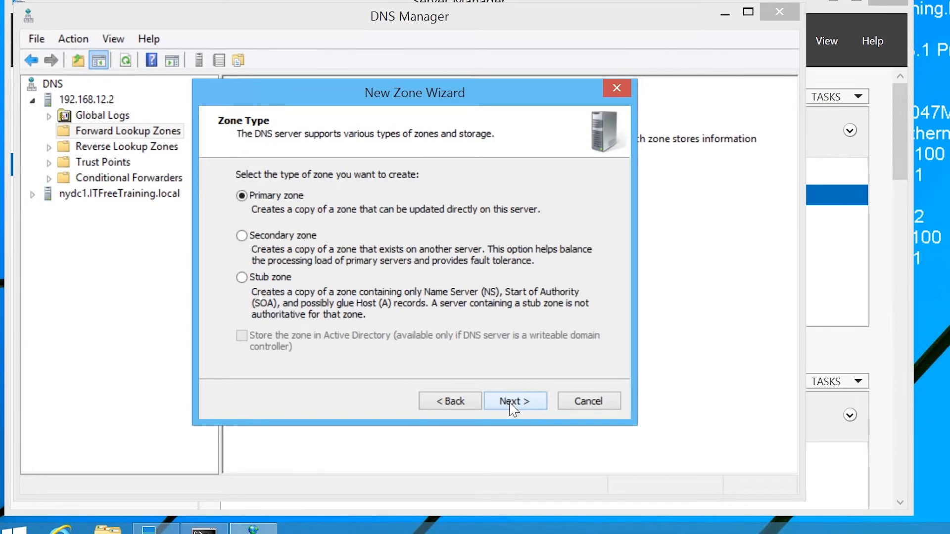
pyautogui.click(512, 406)
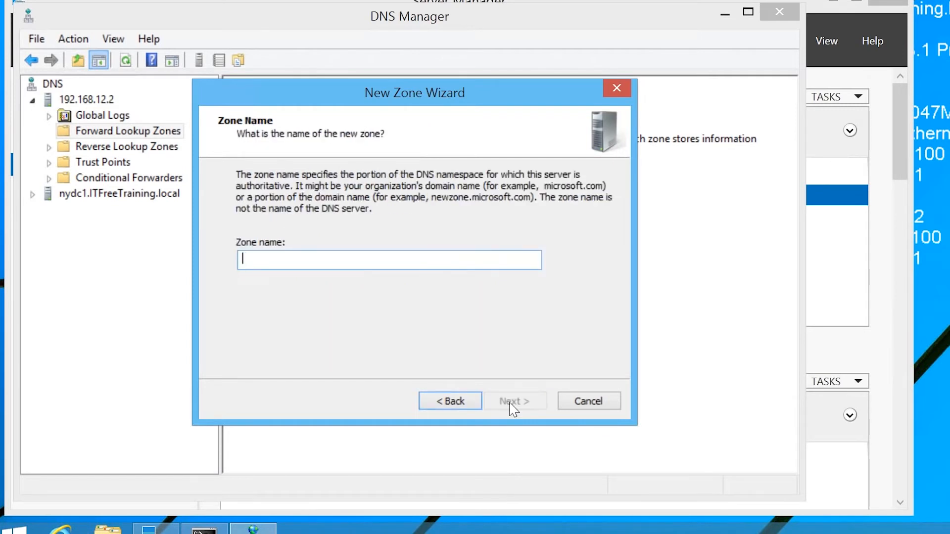
# Name the new zone west.itfreetraining.local and proceed to its zone file settings
pyautogui.write('west.it')
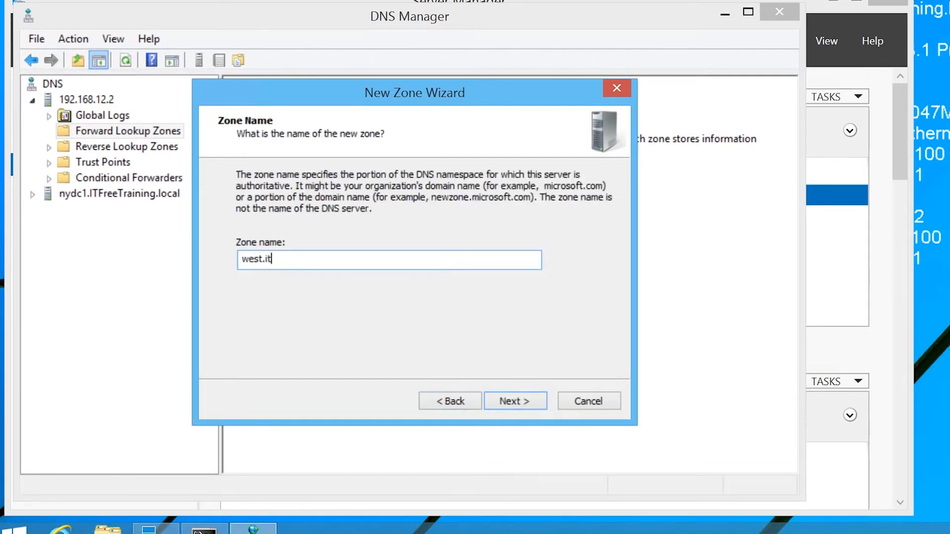
pyautogui.write('freetraining.local')
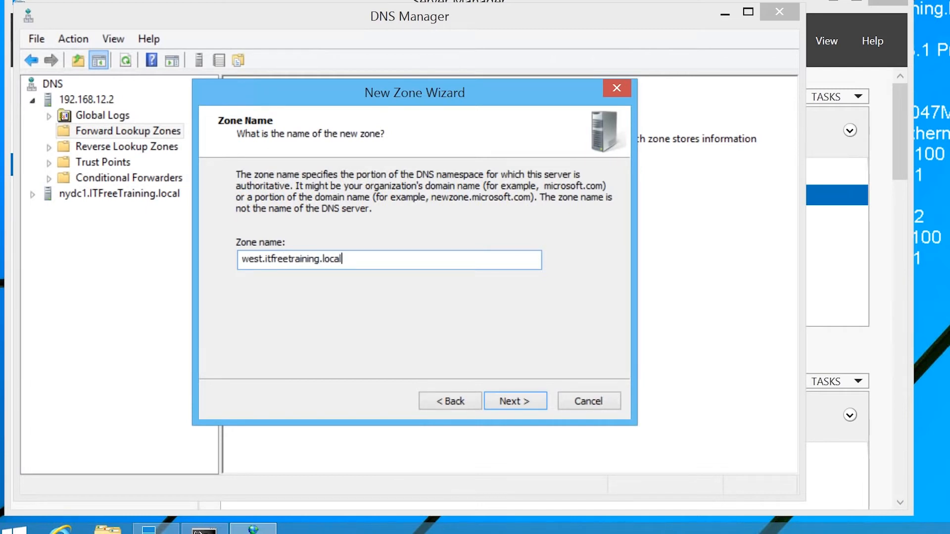
pyautogui.click(514, 402)
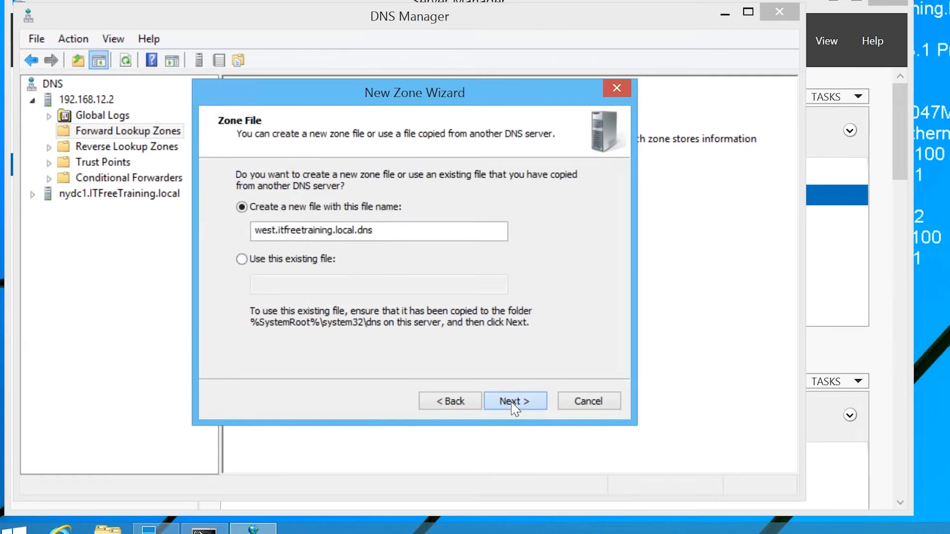
# Accept the new zone file west.itfreetraining.local.dns, disallow dynamic updates and complete the creation of the zone
pyautogui.click(513, 402)
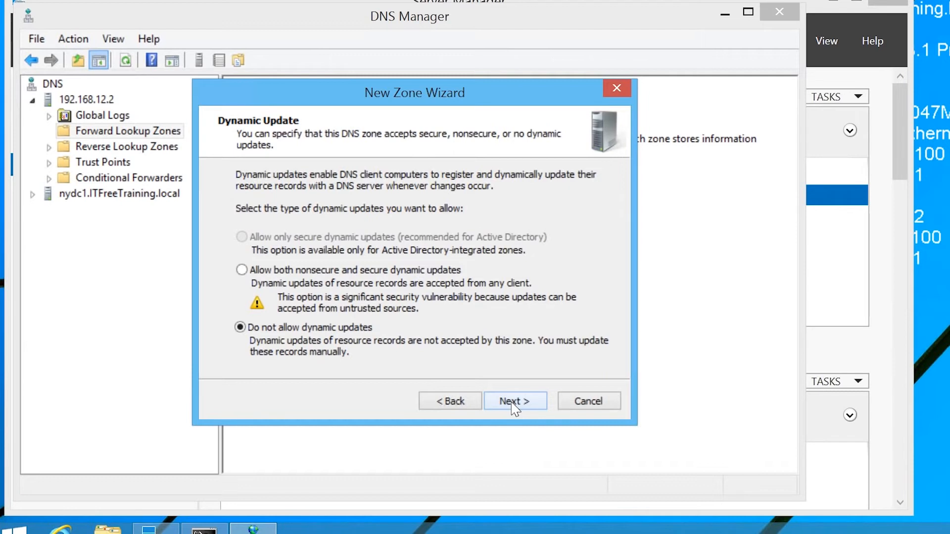
pyautogui.click(514, 403)
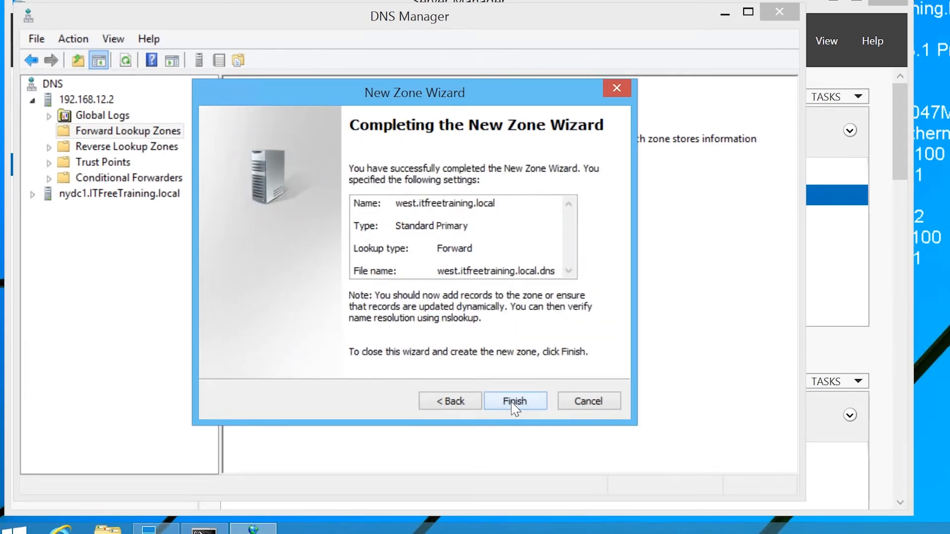
pyautogui.click(514, 401)
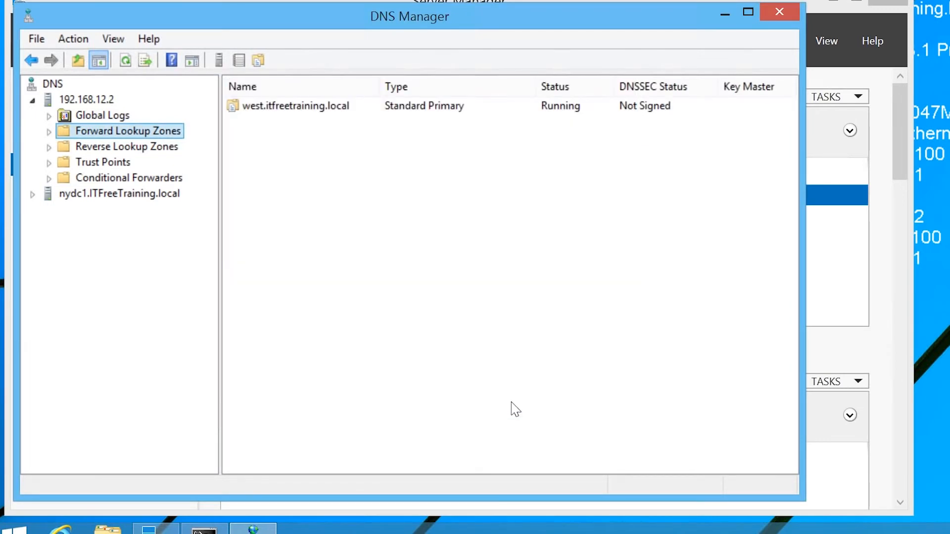
# Add a host record named westdc1 with IP address 192.168.12.2 to the west.itfreetraining.local zone
pyautogui.doubleClick(258, 108)
pyautogui.rightClick(253, 161)
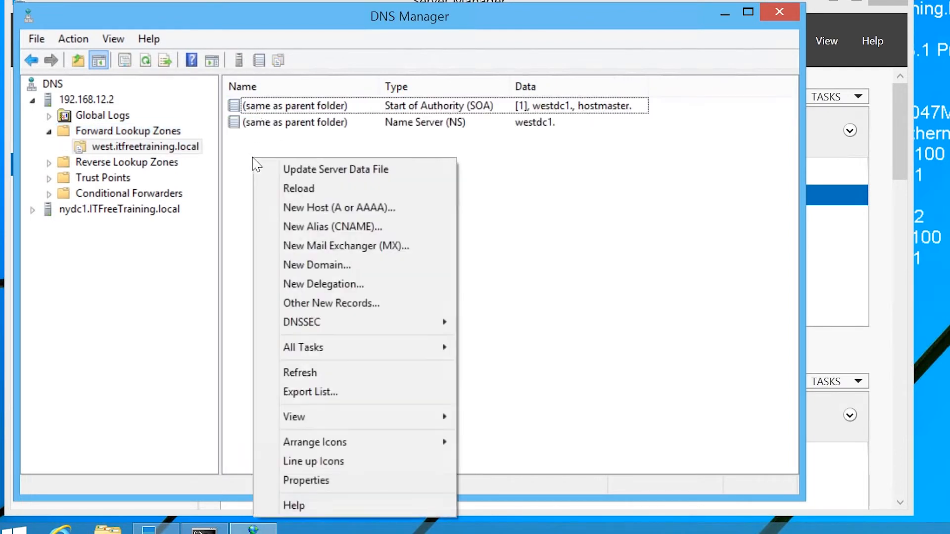
pyautogui.click(415, 219)
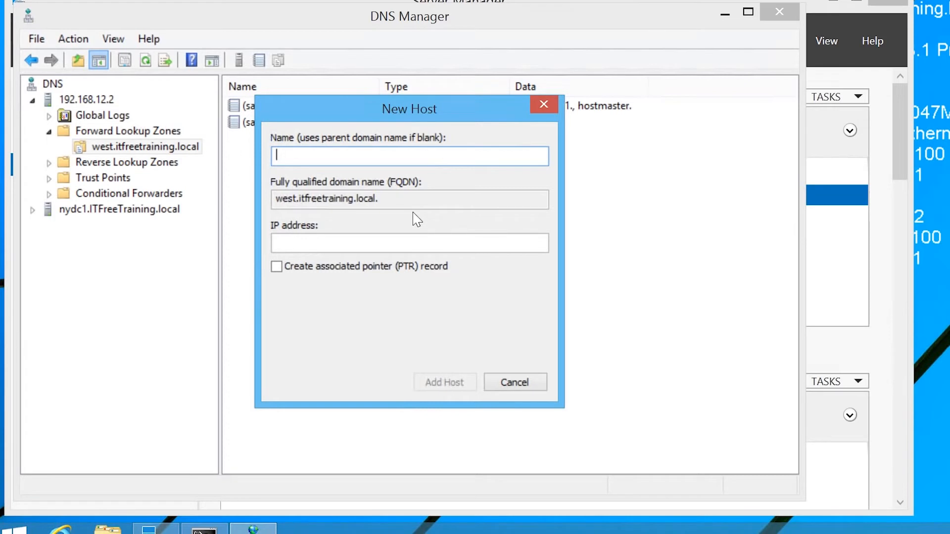
pyautogui.write('westdc1')
pyautogui.press('Tab')
pyautogui.write('192')
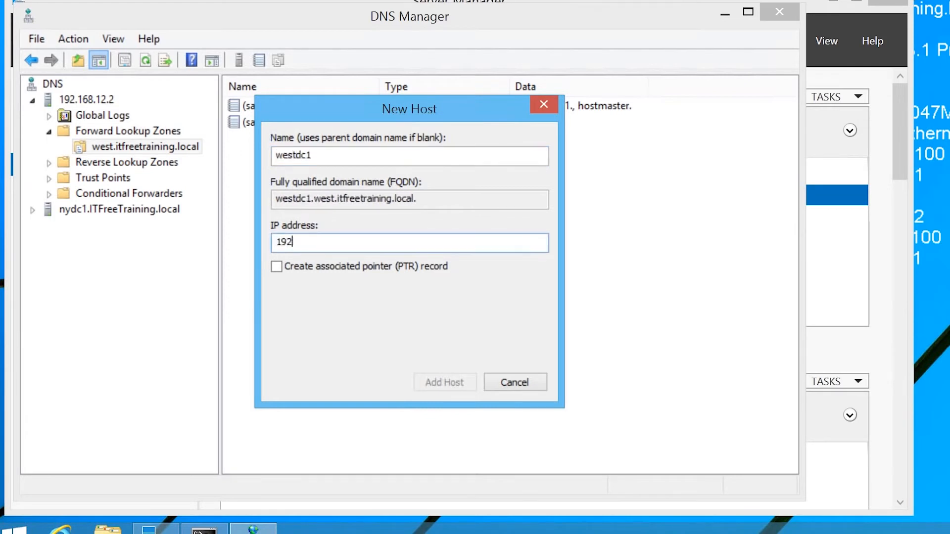
pyautogui.write('.168.12.2')
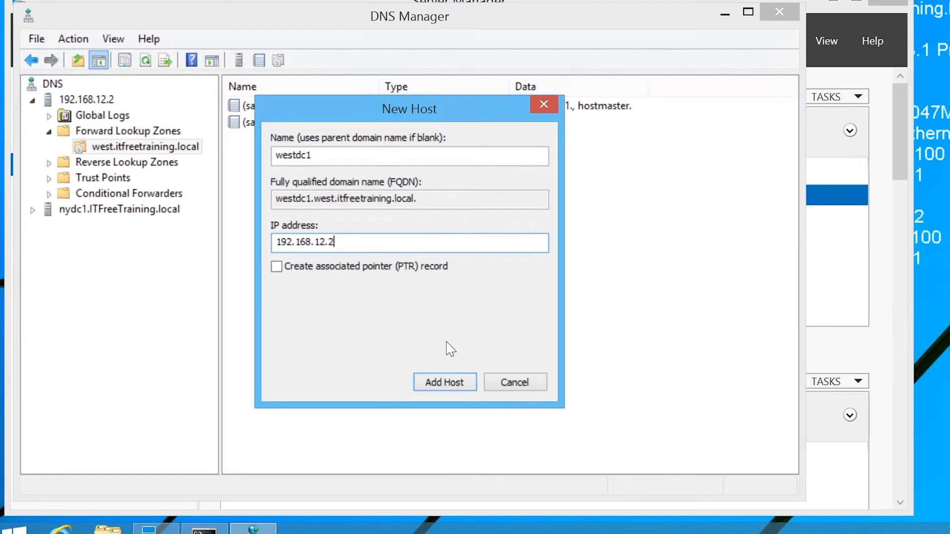
pyautogui.click(465, 382)
pyautogui.click(584, 311)
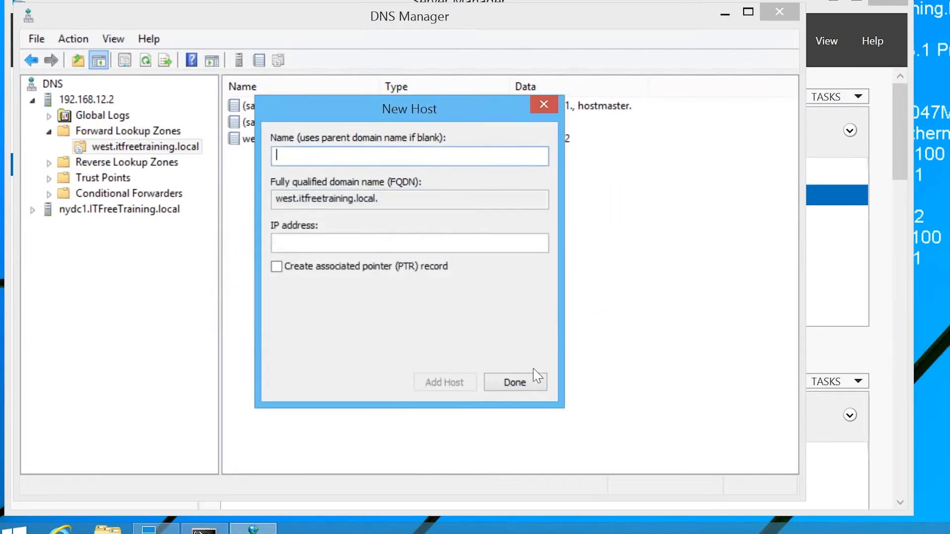
pyautogui.click(535, 378)
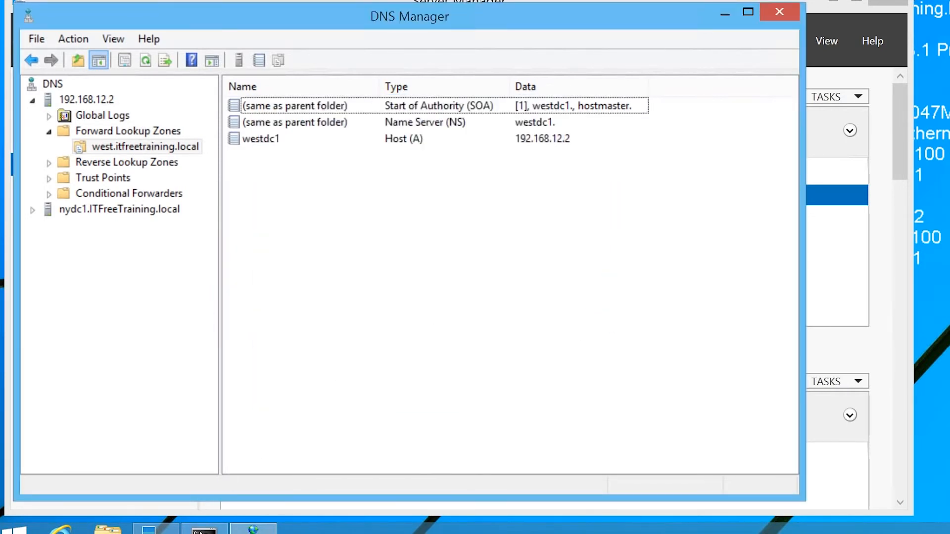
# Switch to Command Prompt and repeat the ping of westdc1.west.itfreetraining.local
pyautogui.click(204, 525)
pyautogui.press('Up')
pyautogui.press('Return')
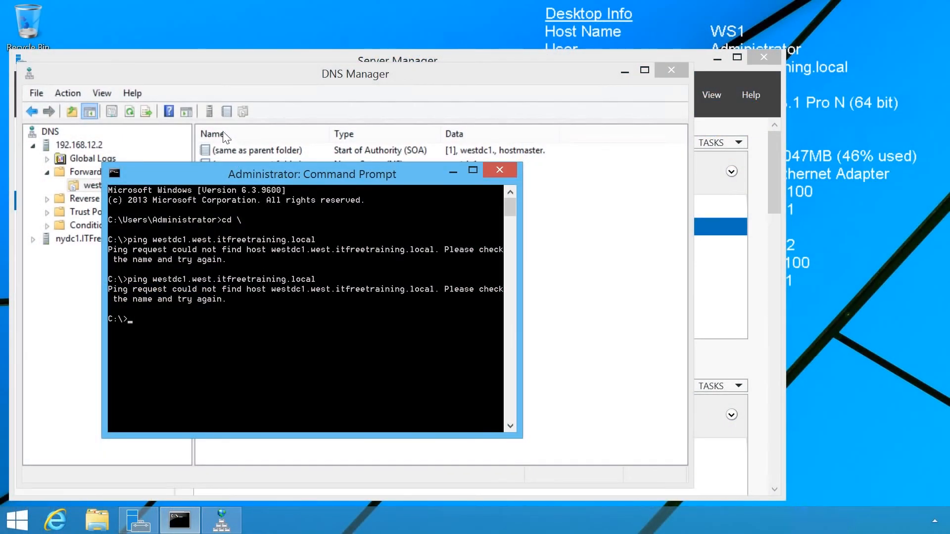
# Return to DNS Manager and display the records of the east subdomain in nydc1's ITFreeTraining.local forward lookup zone
pyautogui.click(195, 76)
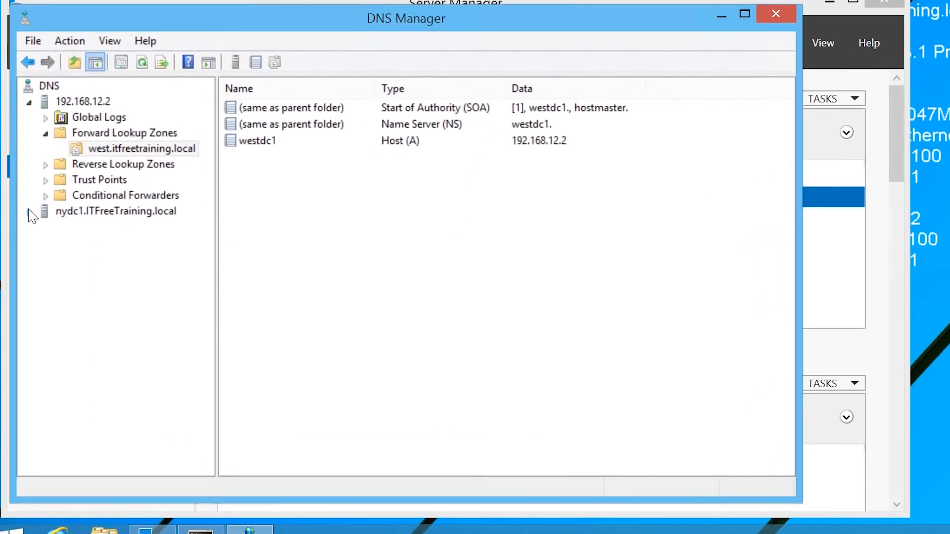
pyautogui.click(29, 212)
pyautogui.click(45, 243)
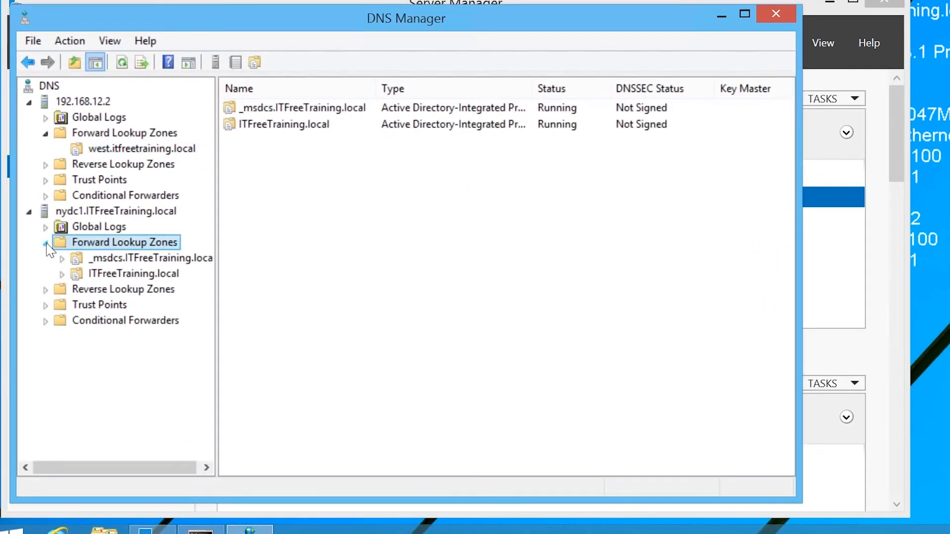
pyautogui.click(63, 275)
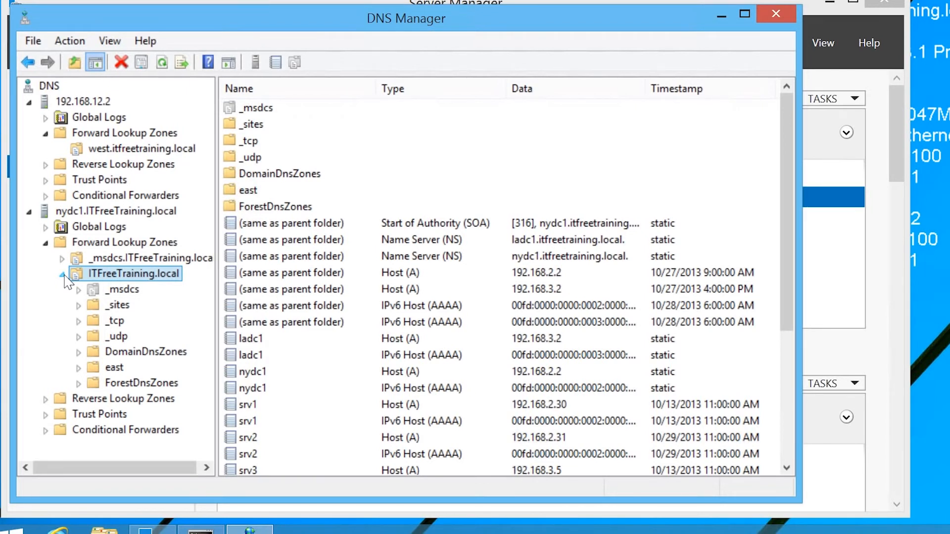
pyautogui.click(106, 371)
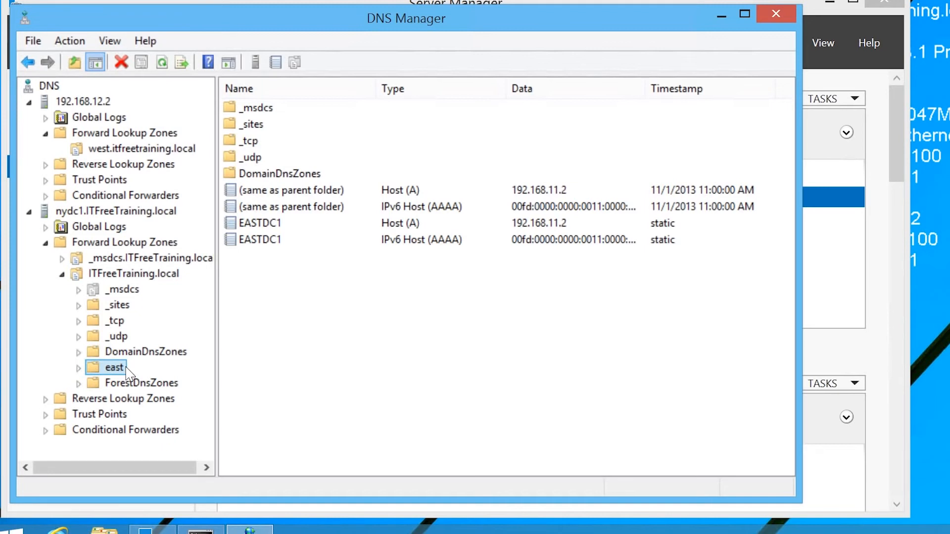
# Start a new delegation in the ITFreeTraining.local zone on nydc1 and set west as the delegated domain
pyautogui.rightClick(98, 276)
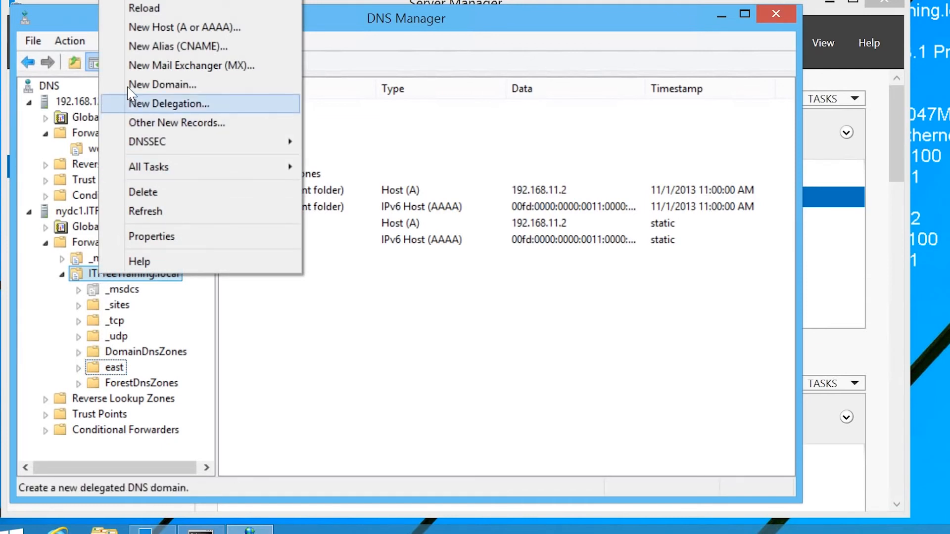
pyautogui.click(230, 109)
pyautogui.click(517, 392)
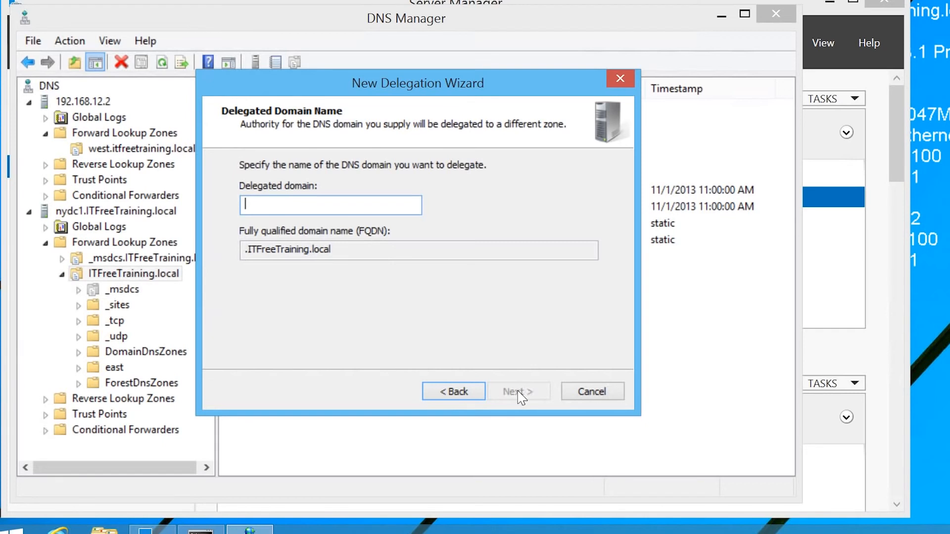
pyautogui.write('west')
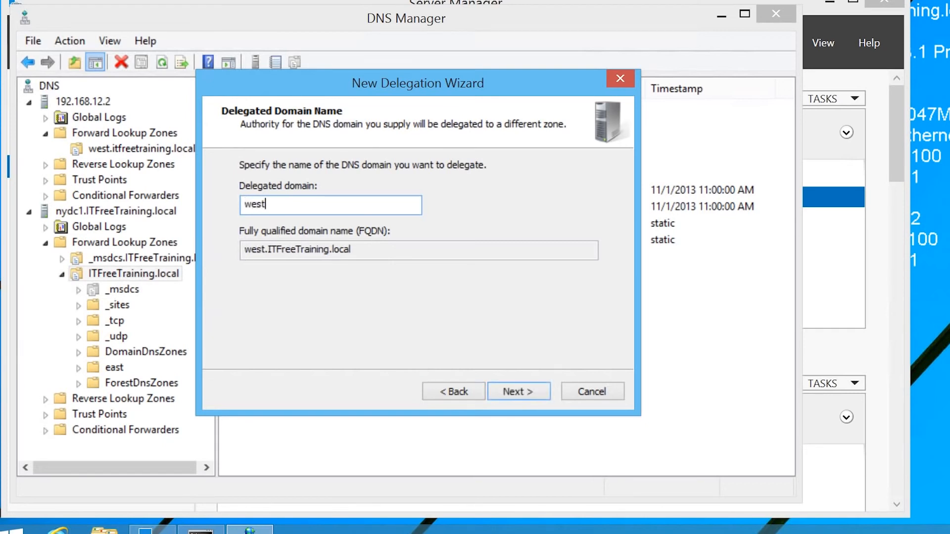
pyautogui.click(525, 396)
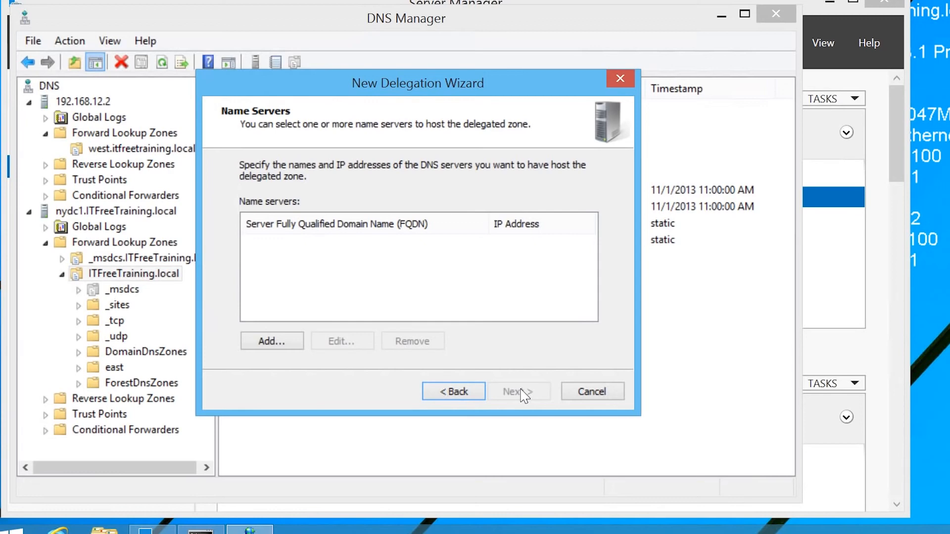
# Enter westdc1.west.itfreetraining.local as a new name server for the delegated zone and try to resolve its IP address
pyautogui.click(278, 341)
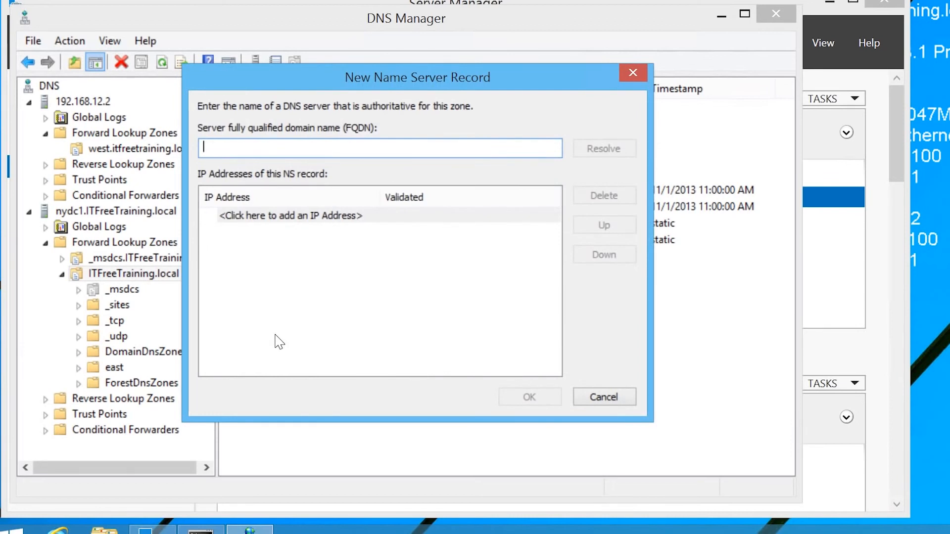
pyautogui.write('westdc1.west')
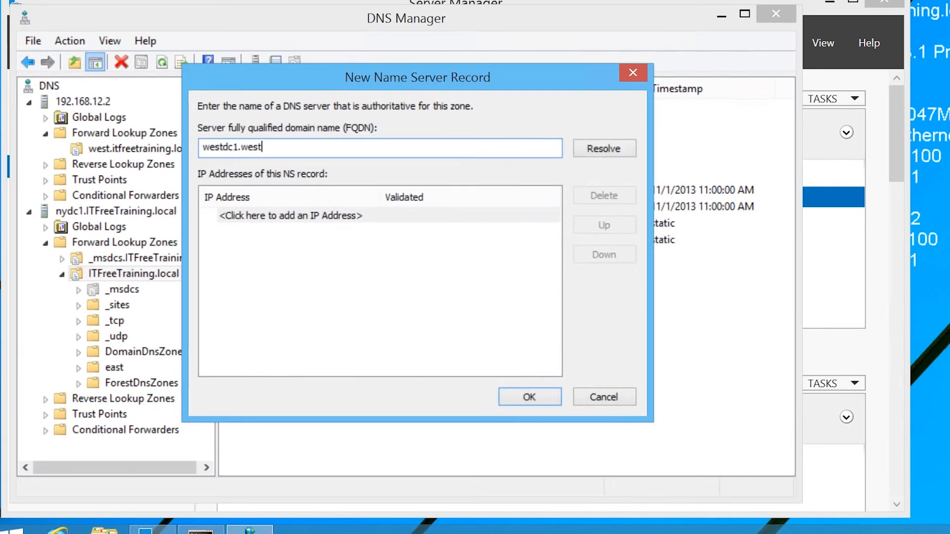
pyautogui.write('.itfreetraining.local')
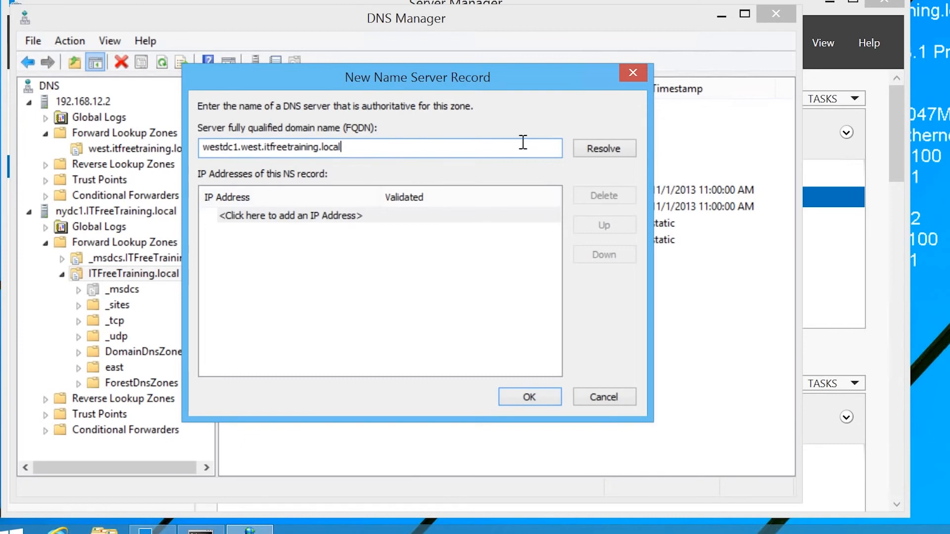
pyautogui.click(588, 157)
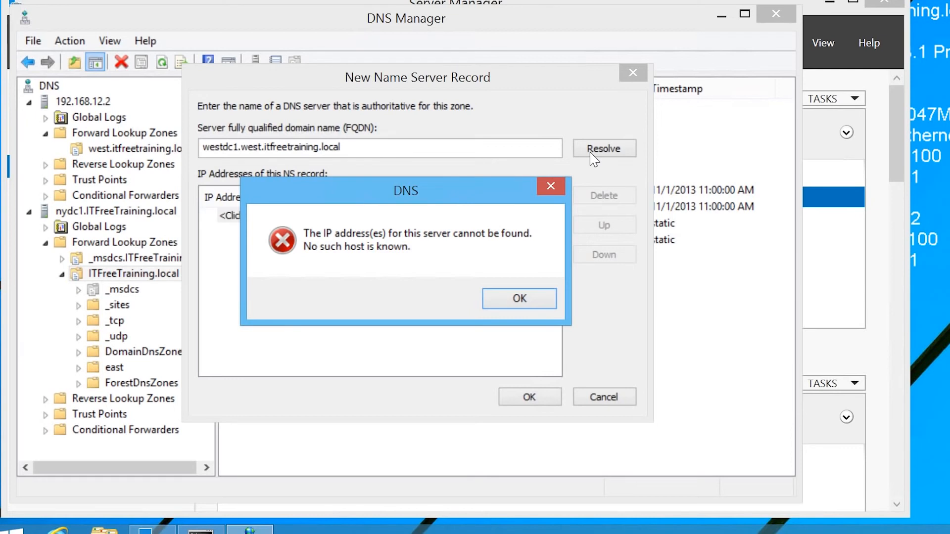
pyautogui.click(520, 302)
# Assign IP address 192.168.12.2 to the name server record manually and complete the west delegation
pyautogui.click(304, 220)
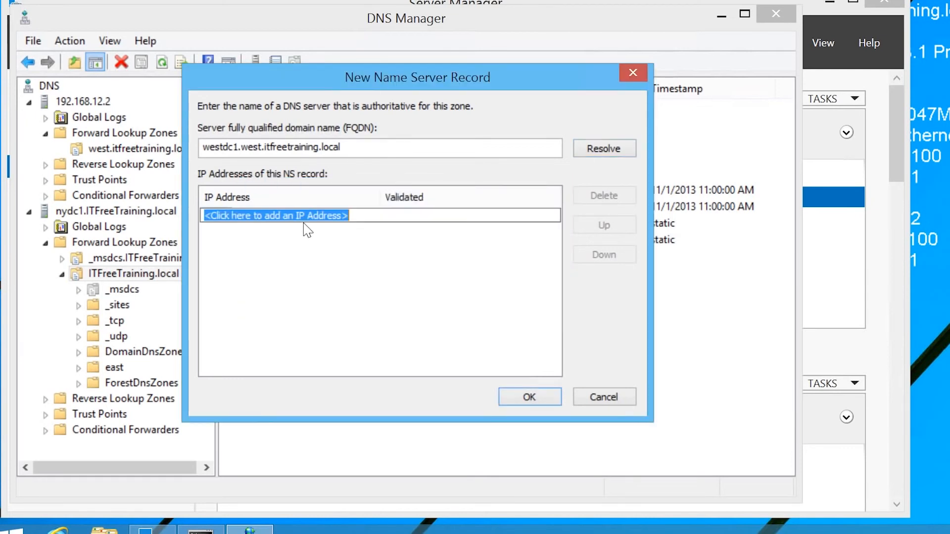
pyautogui.write('192.168.')
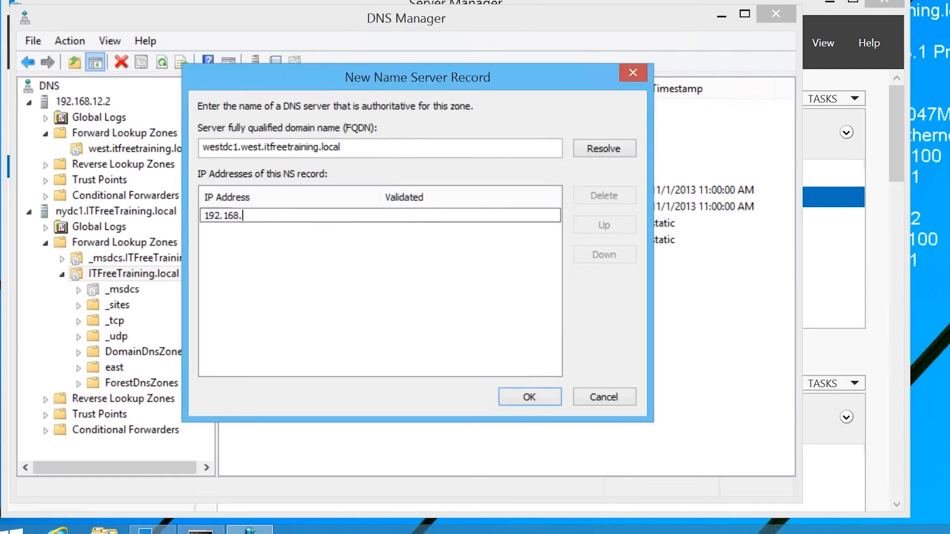
pyautogui.write('12.2')
pyautogui.press('Return')
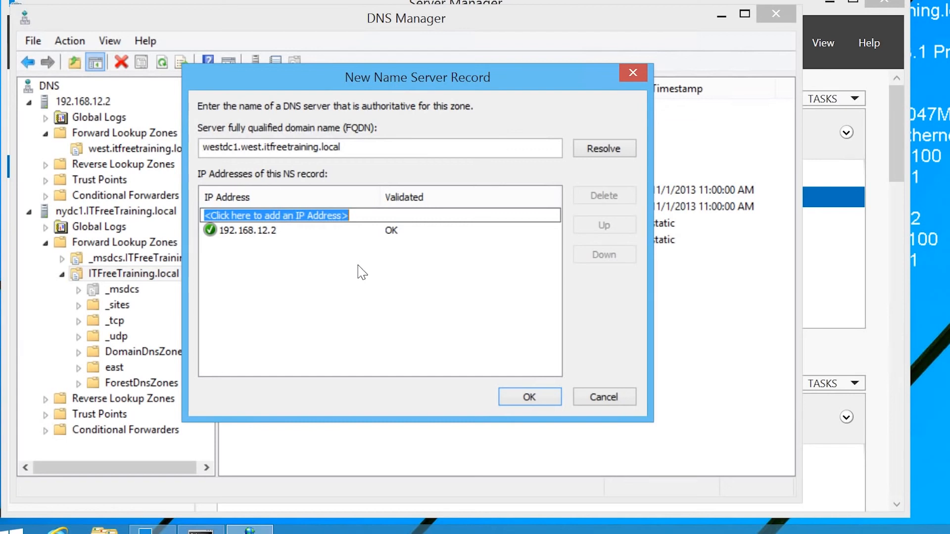
pyautogui.click(521, 396)
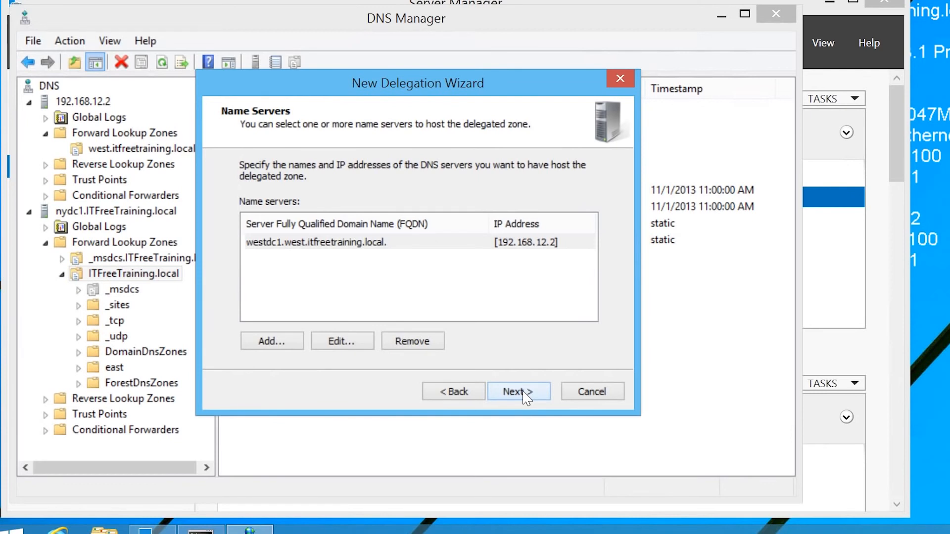
pyautogui.click(526, 397)
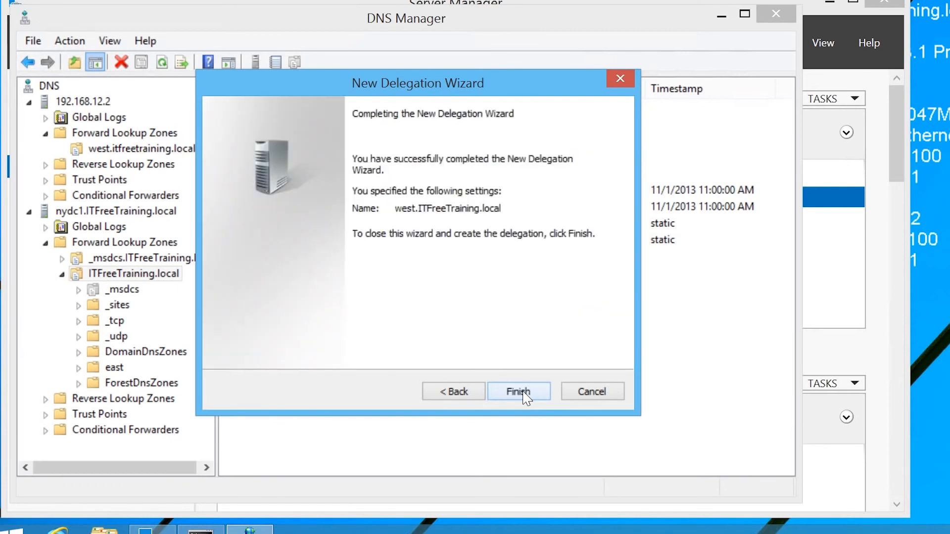
pyautogui.click(520, 392)
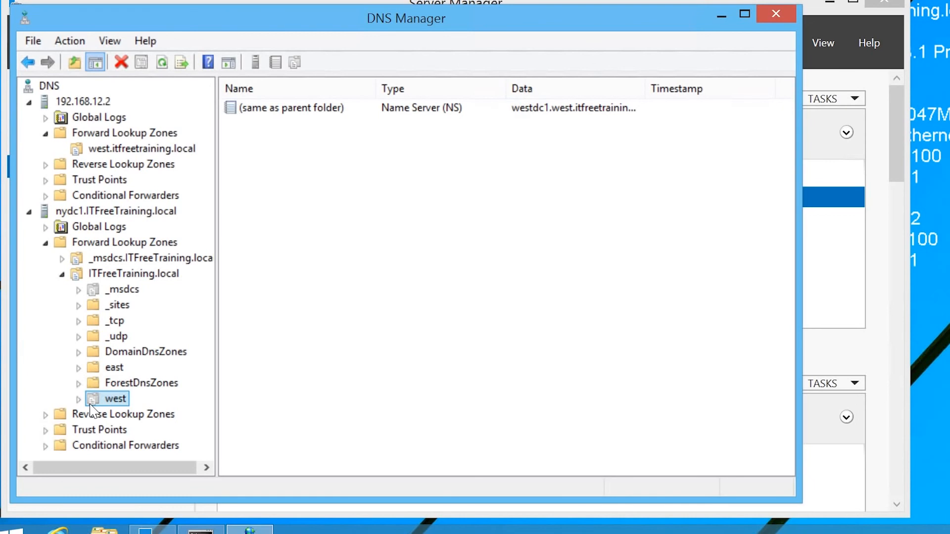
# Switch to Command Prompt and ping westdc1.west.itfreetraining.local again to test the delegation
pyautogui.click(200, 528)
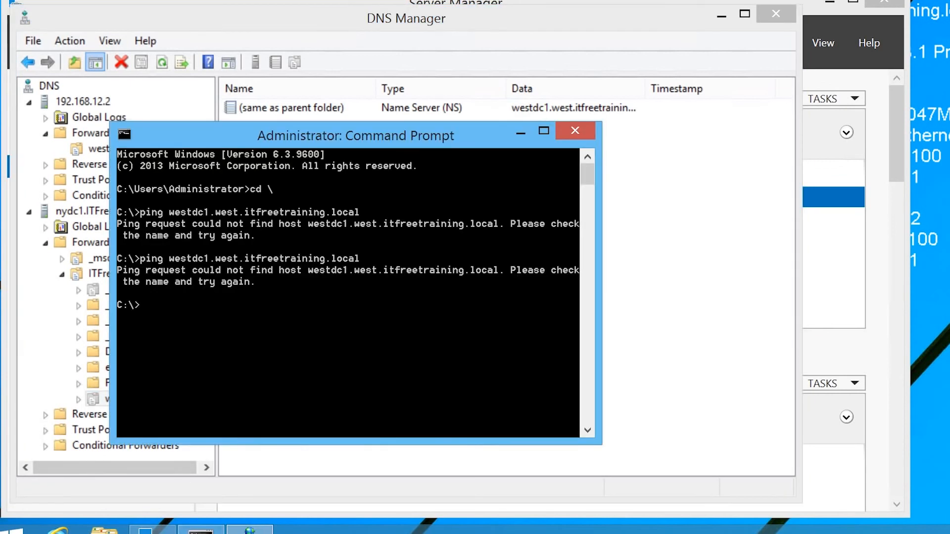
pyautogui.press('Up')
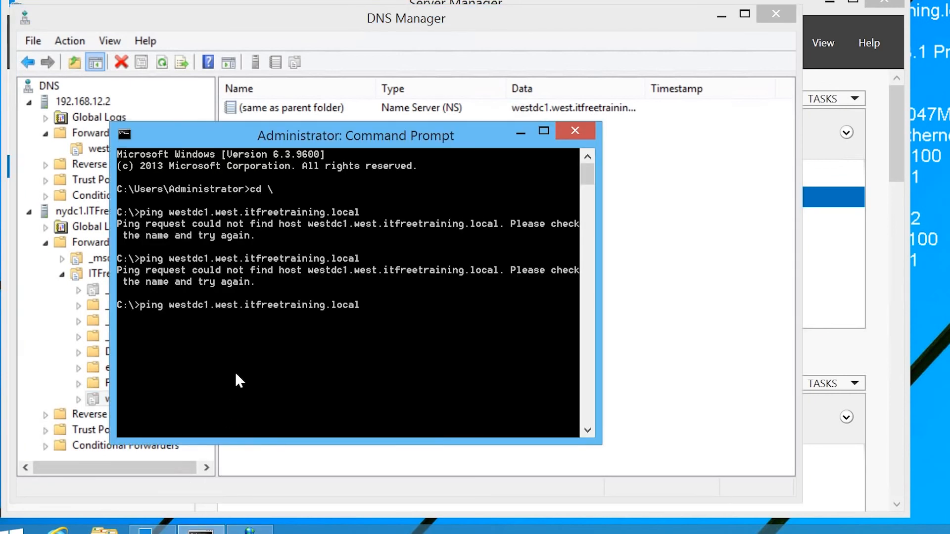
pyautogui.press('Return')
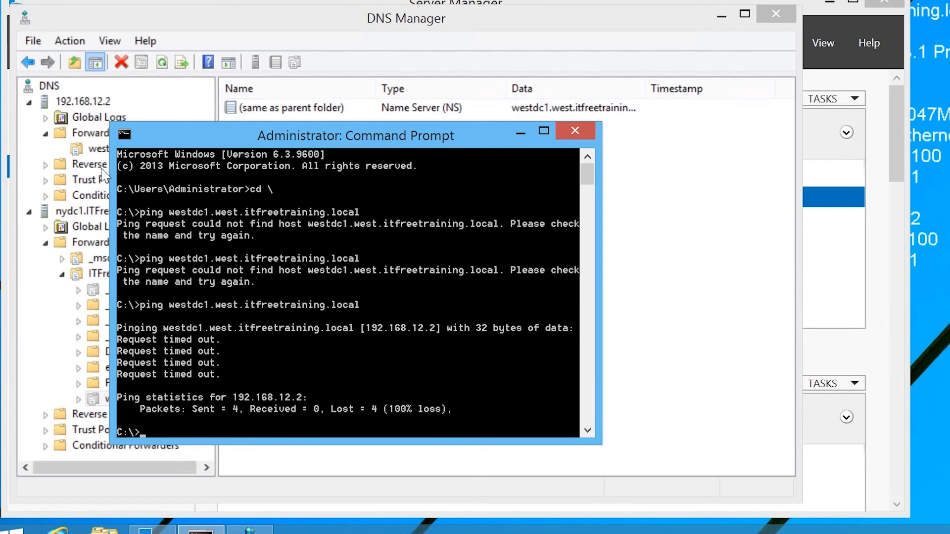
# Switch to DNS Manager and start a new CNAME alias named www in the west.itfreetraining.local zone on 192.168.12.2
pyautogui.click(96, 149)
pyautogui.rightClick(245, 189)
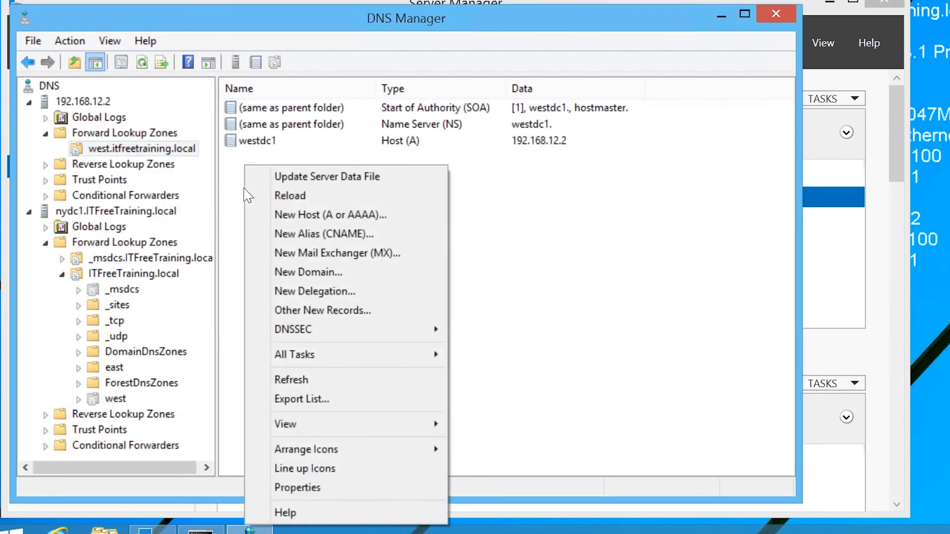
pyautogui.rightClick(280, 223)
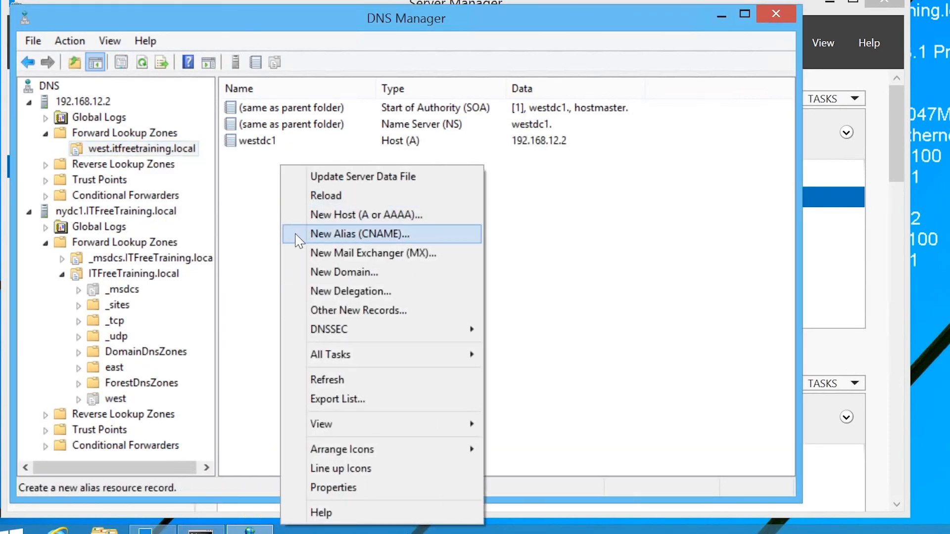
pyautogui.click(421, 243)
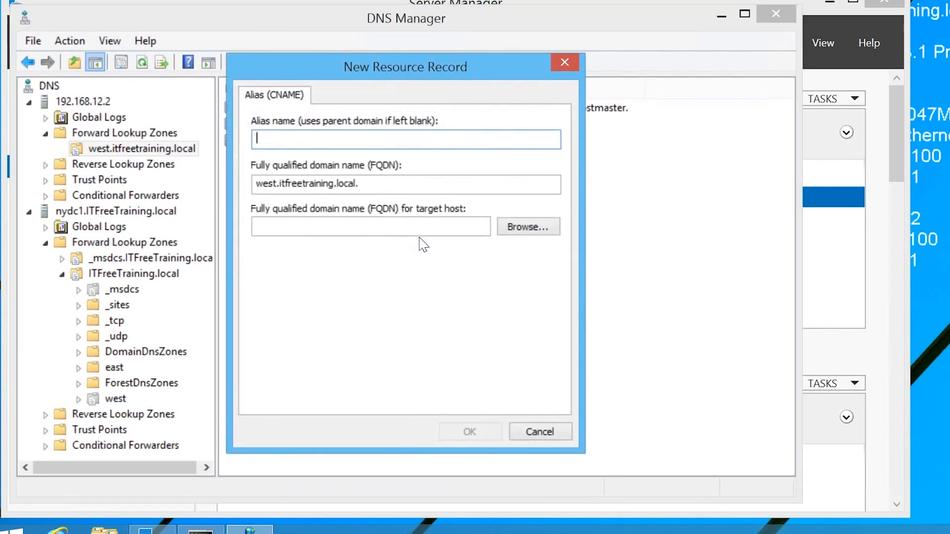
pyautogui.write('www')
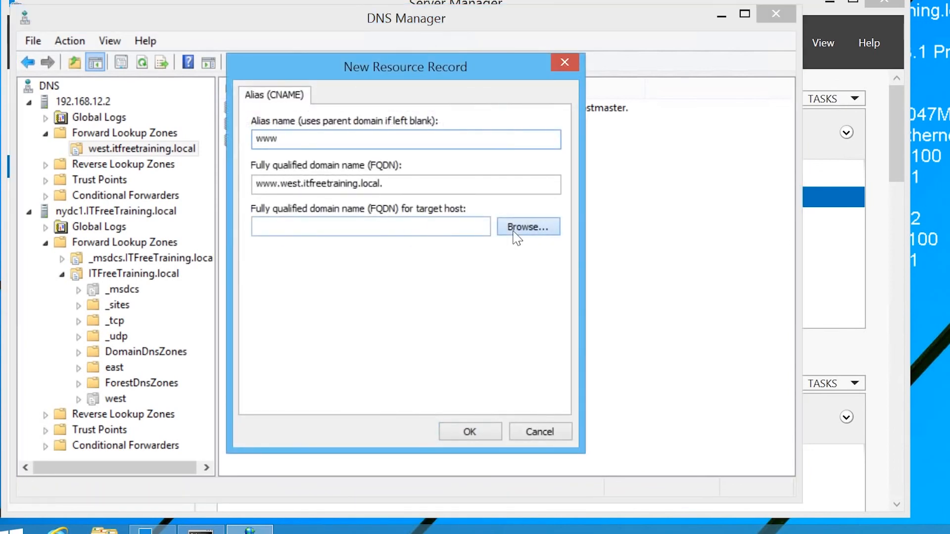
# Select the westdc1 host record in west.itfreetraining.local as the alias's target host and create the alias
pyautogui.click(514, 230)
pyautogui.doubleClick(330, 208)
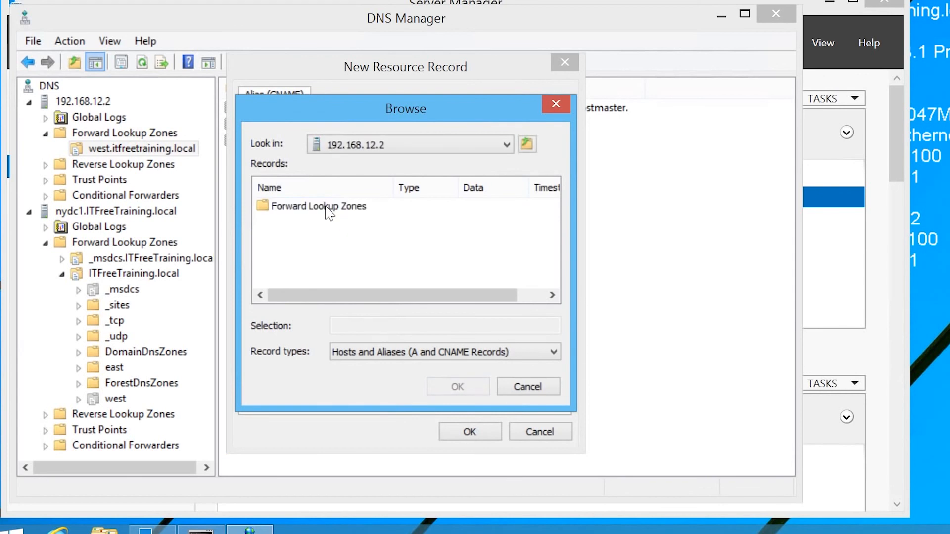
pyautogui.doubleClick(327, 210)
pyautogui.doubleClick(321, 207)
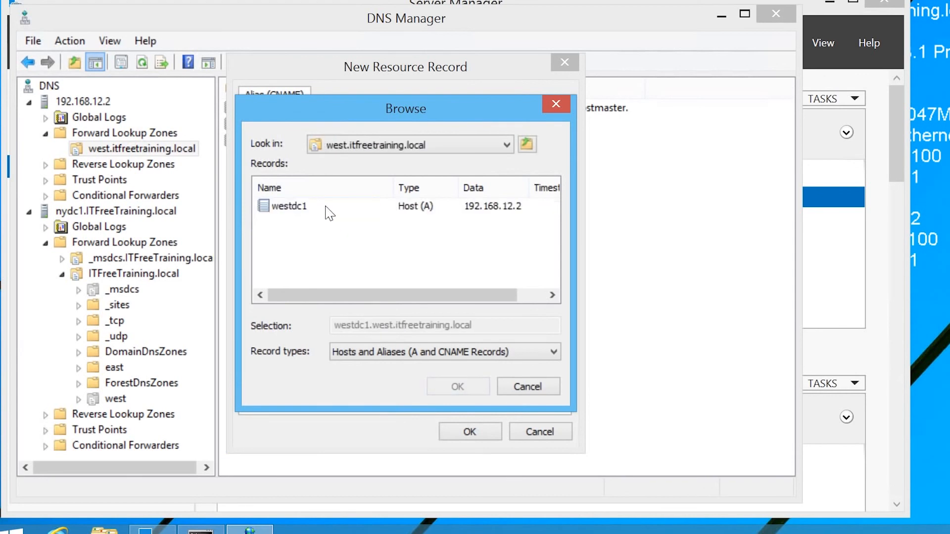
pyautogui.click(296, 206)
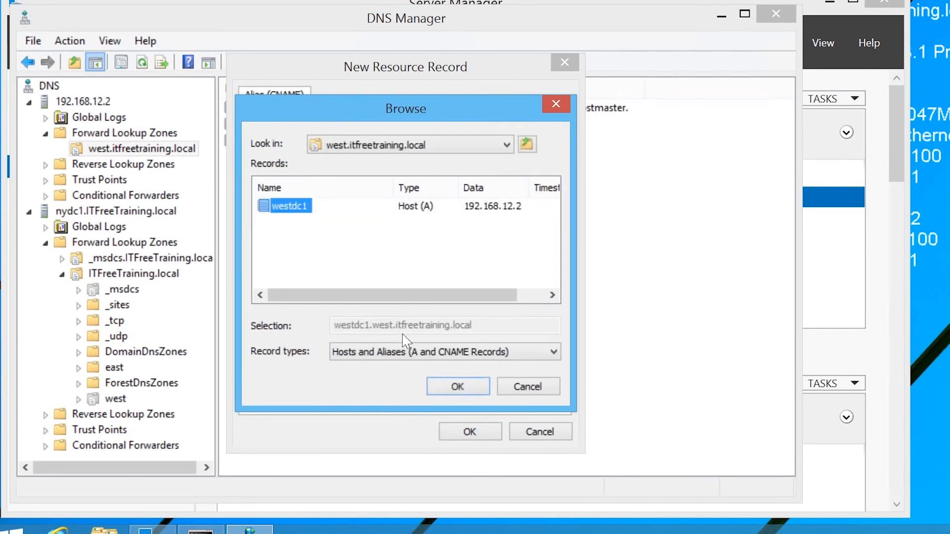
pyautogui.click(472, 392)
pyautogui.click(484, 430)
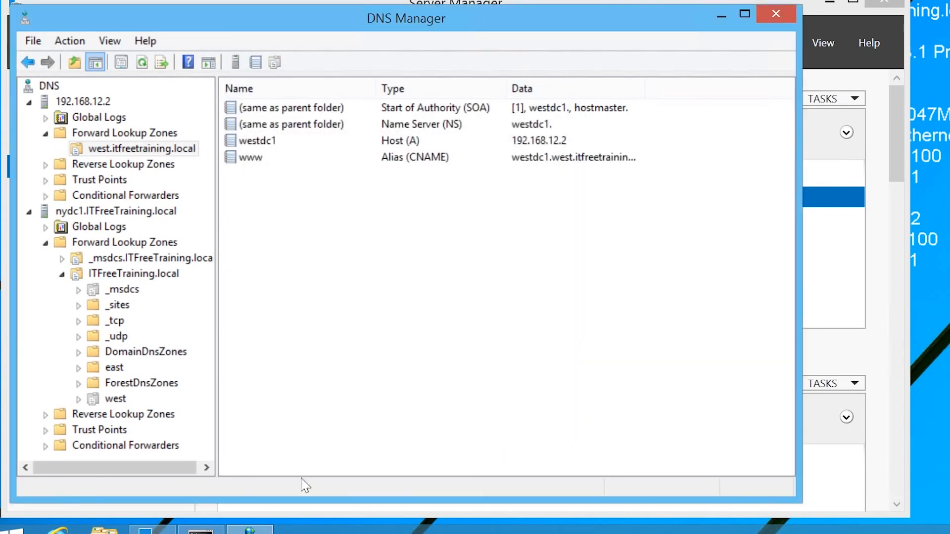
pyautogui.click(200, 528)
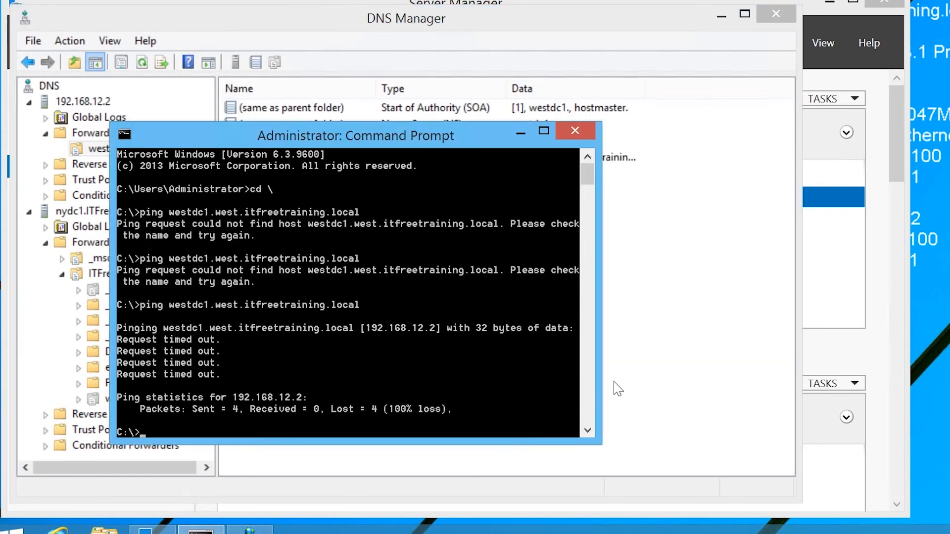
pyautogui.write('ping www.west.itfreetrai')
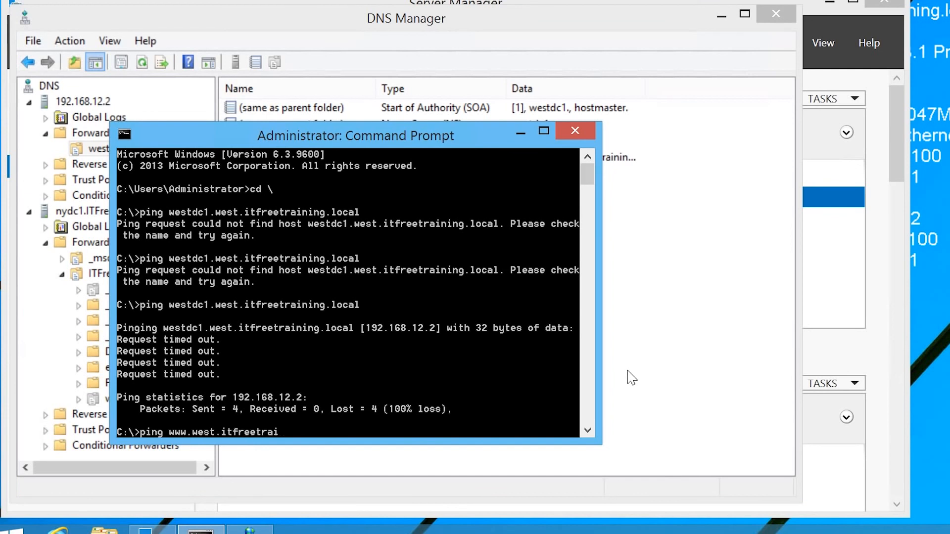
pyautogui.write('ning.local')
pyautogui.press('Return')
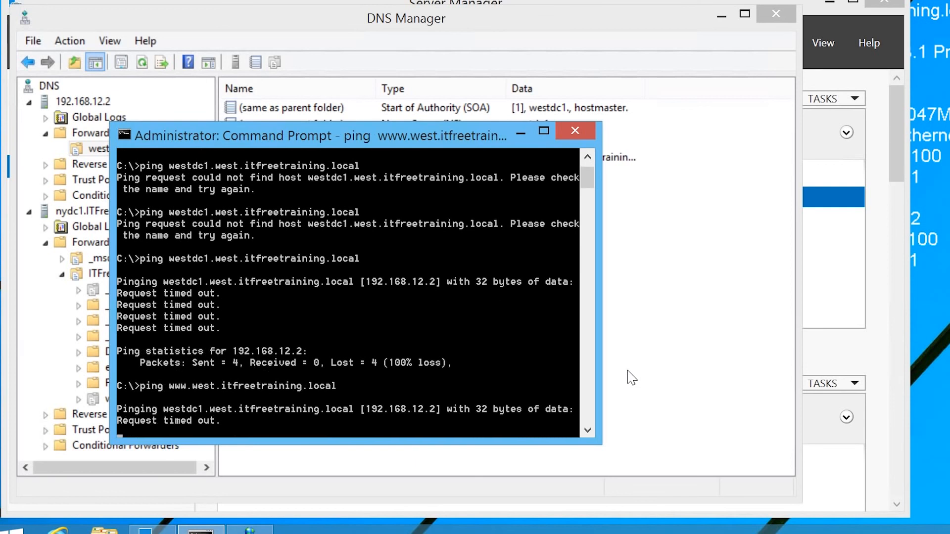
pyautogui.hotkey('ctrl', 'c')
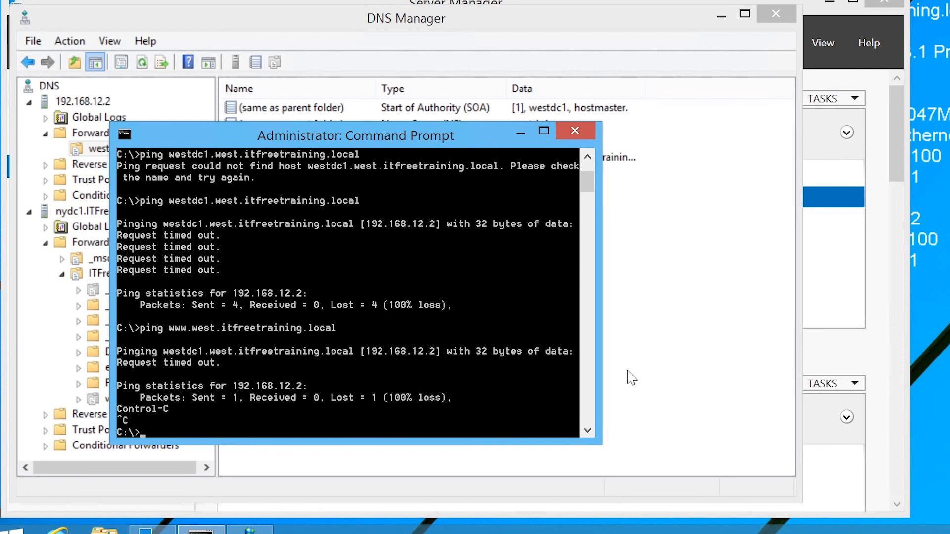